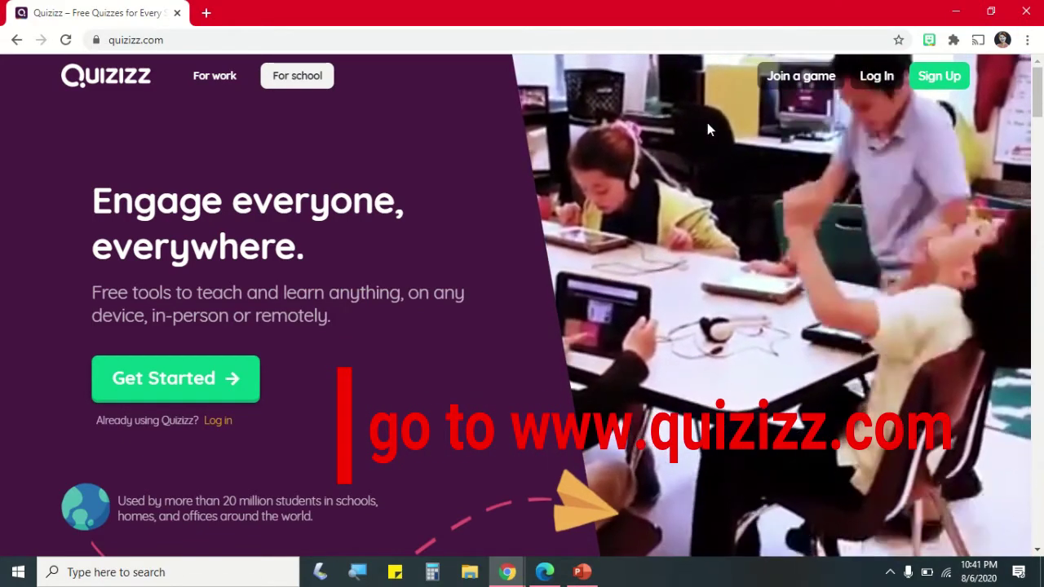
- Sign up for Quizizz with Google, choosing the teacher's Google account
left_click(945, 78)
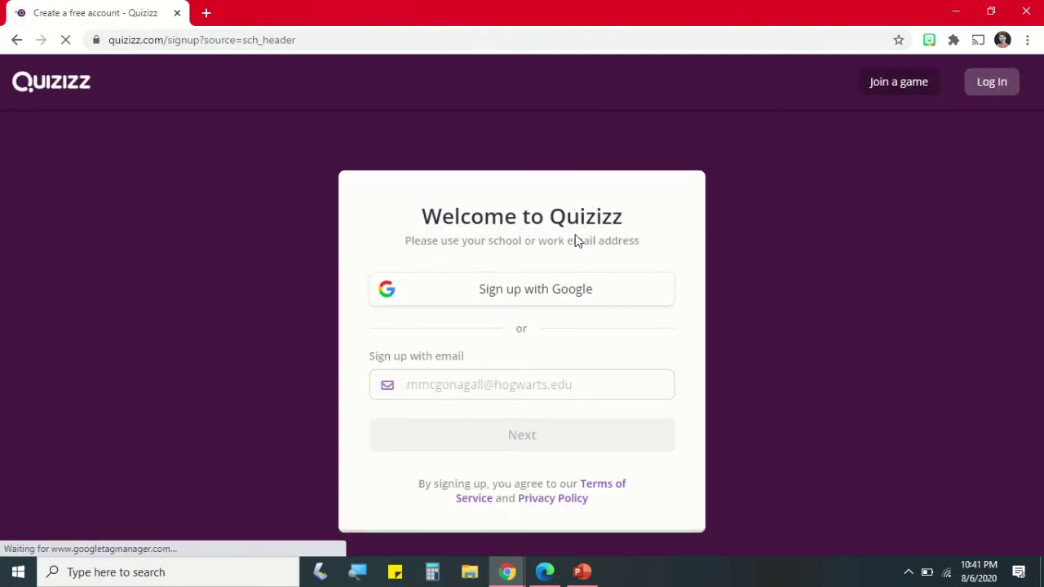
left_click(607, 307)
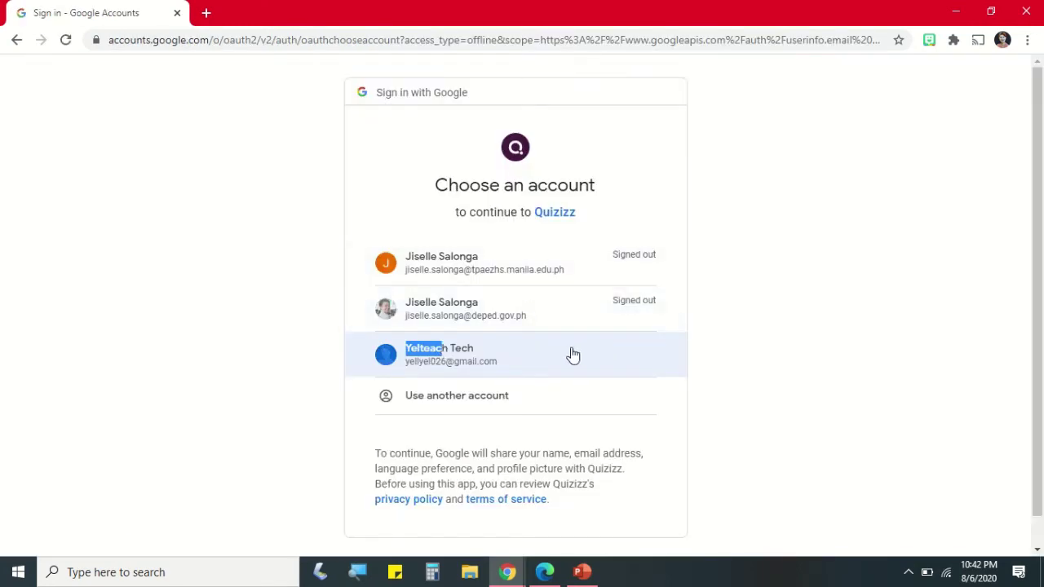
left_click(548, 342)
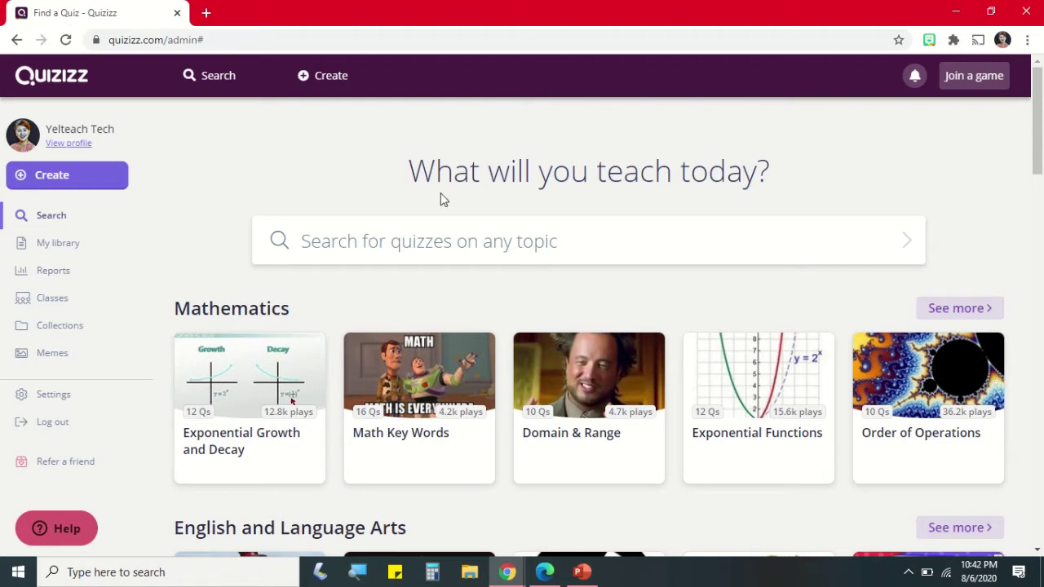
- Try the quiz search box, then browse the subject quizzes down to Health and Physical Education
scroll(257, 252, "down", 1)
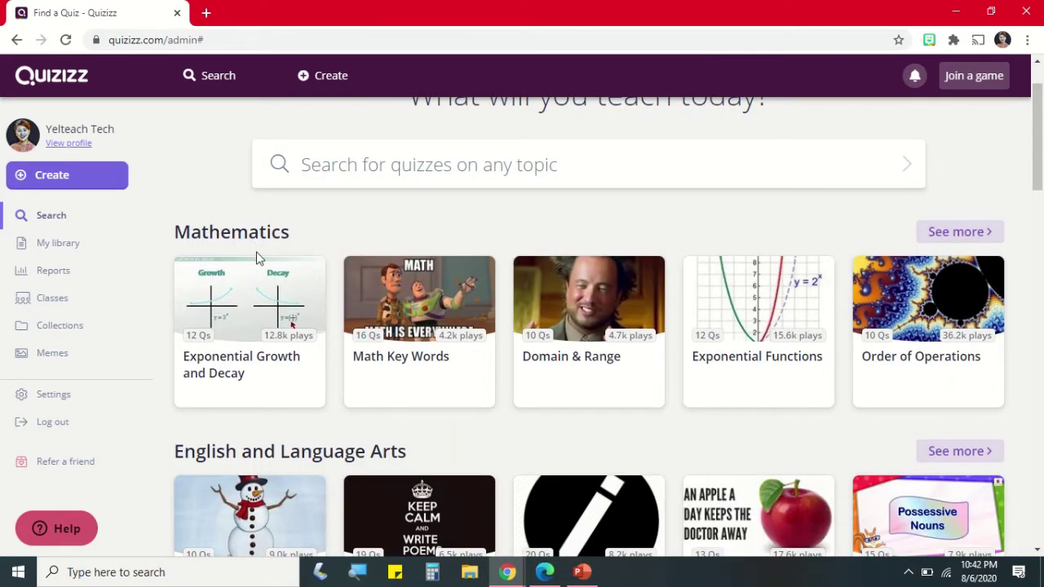
left_click(491, 173)
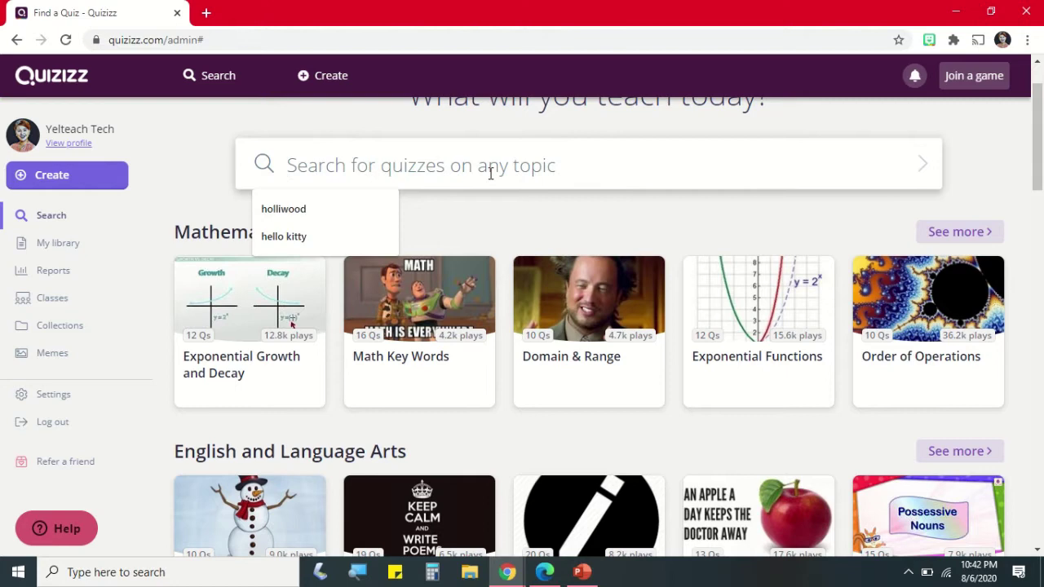
left_click(504, 213)
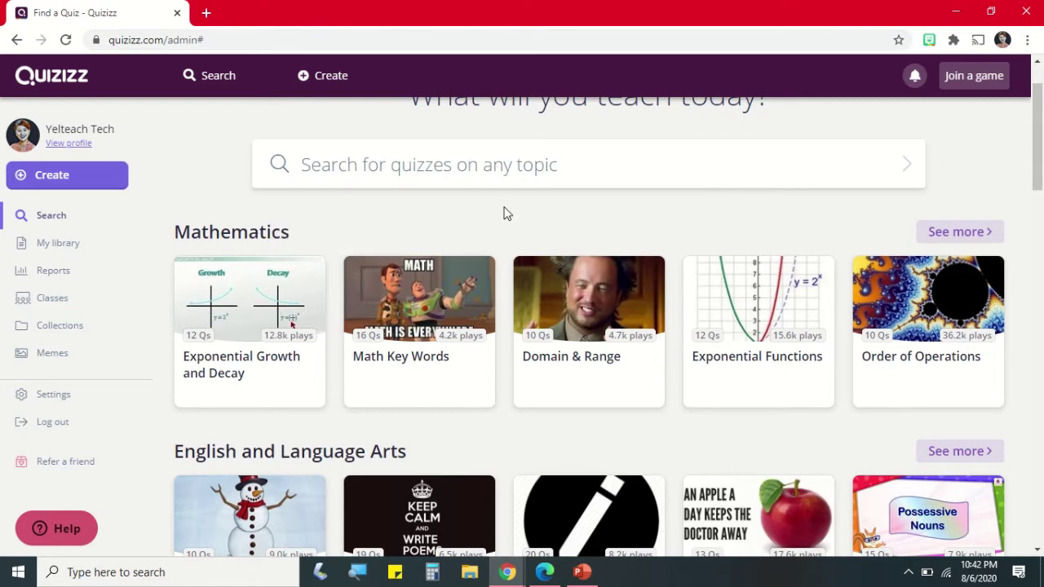
scroll(503, 213, "down", 3)
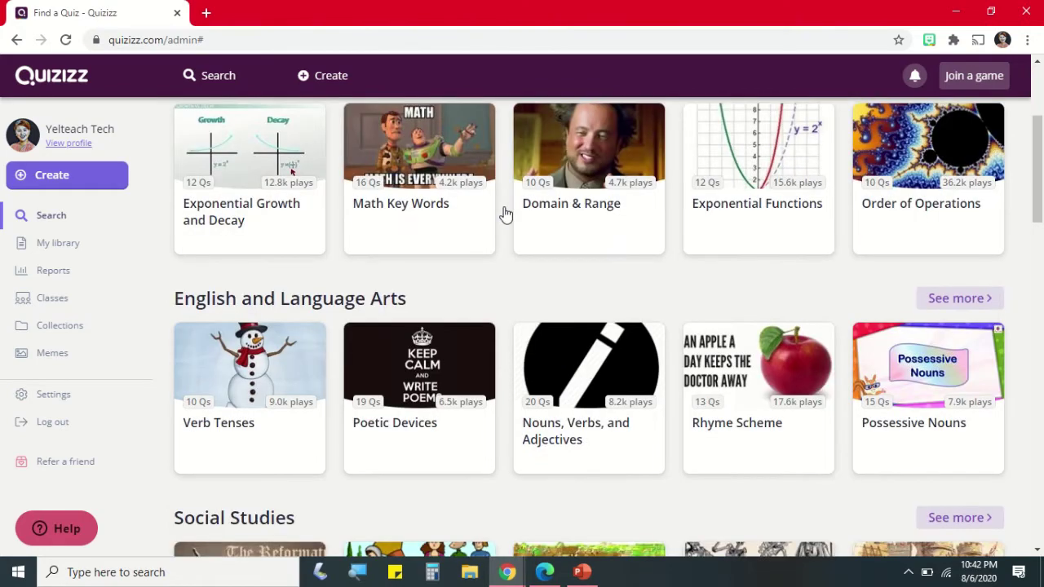
scroll(503, 213, "down", 4)
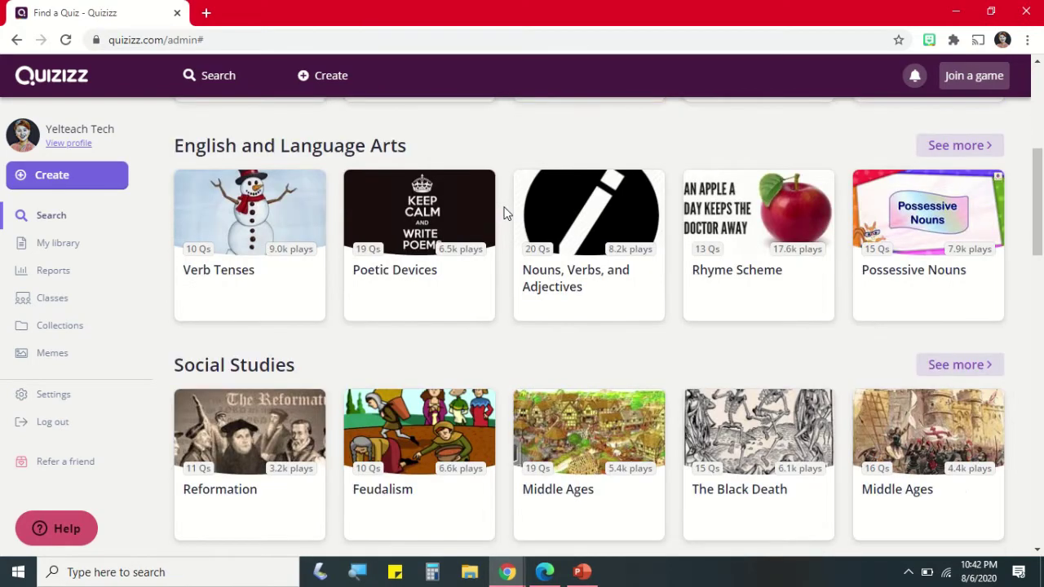
scroll(504, 213, "down", 8)
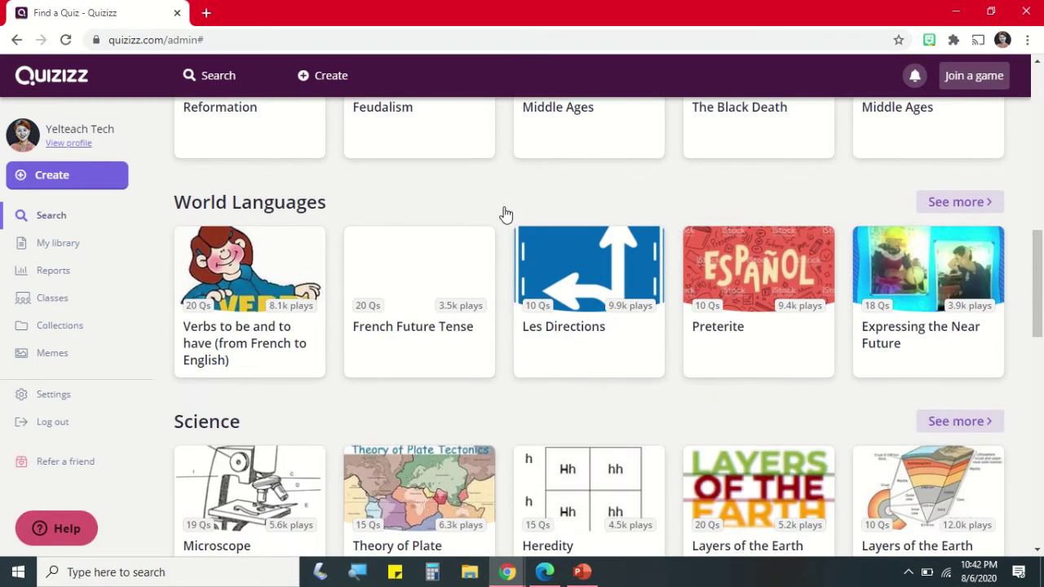
scroll(503, 212, "down", 6)
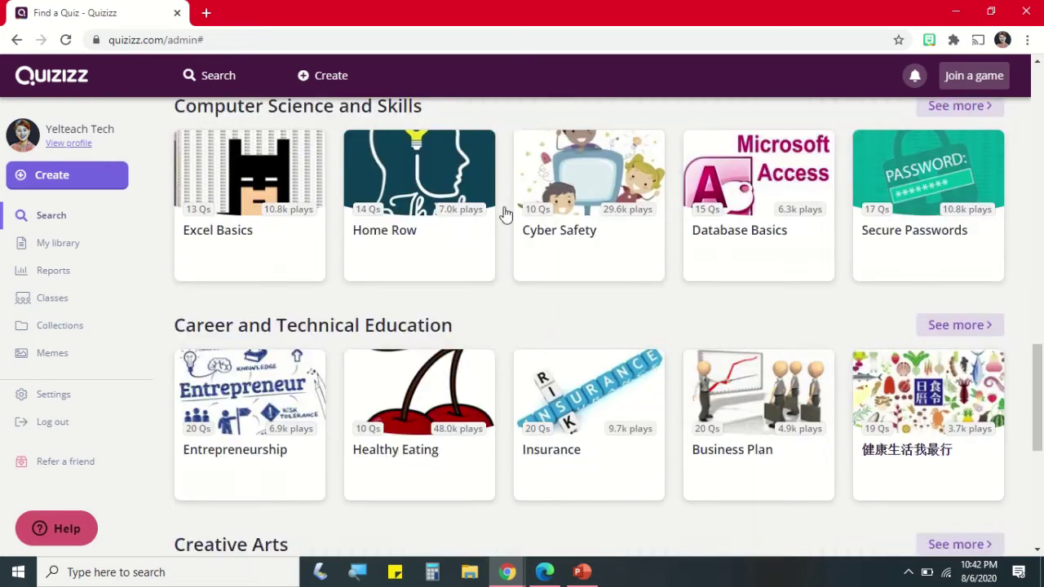
scroll(506, 214, "down", 1)
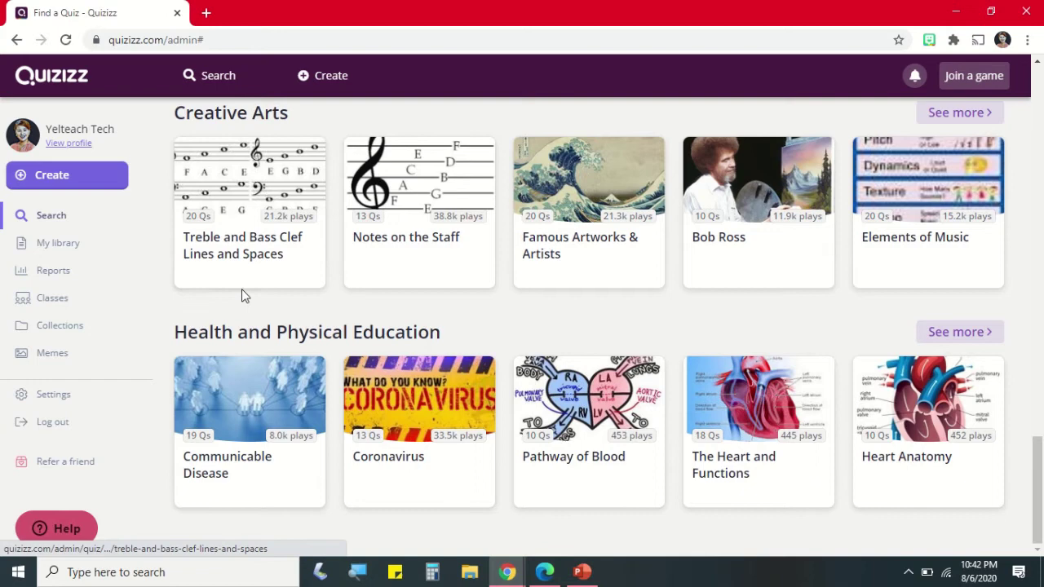
- Look through the My library, Reports and Classes pages
left_click(89, 258)
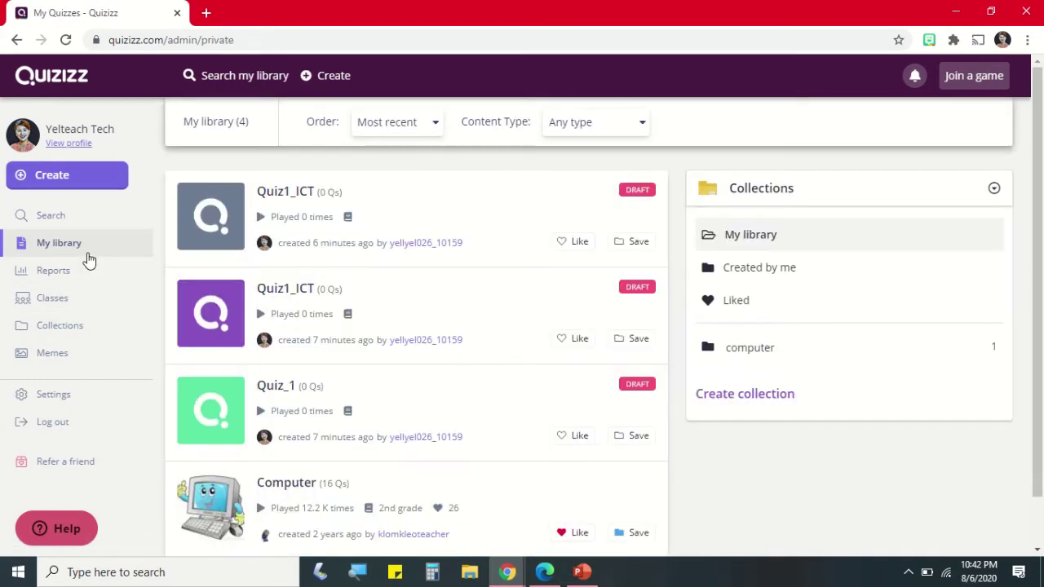
scroll(427, 264, "down", 1)
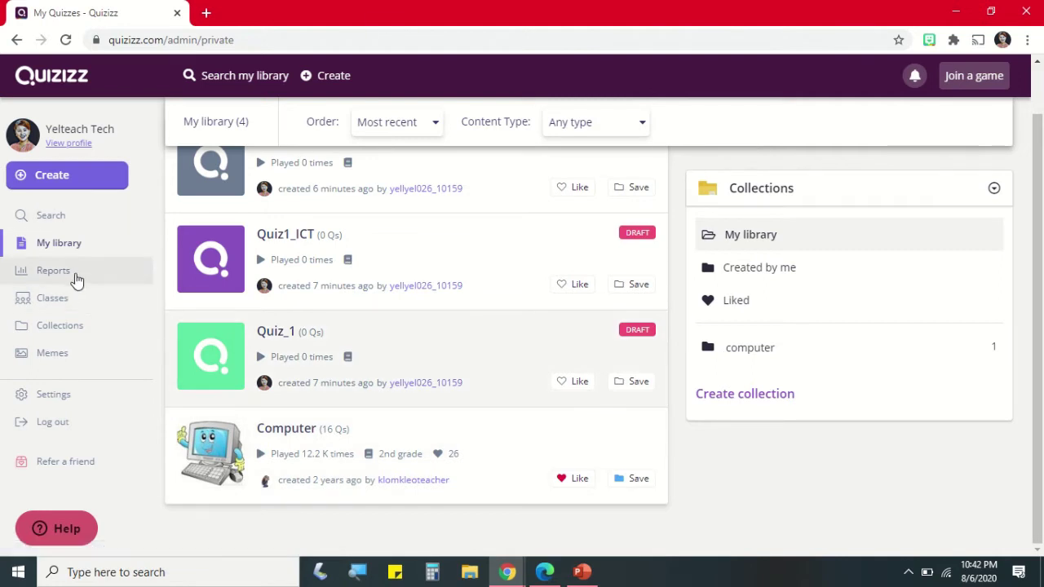
left_click(75, 275)
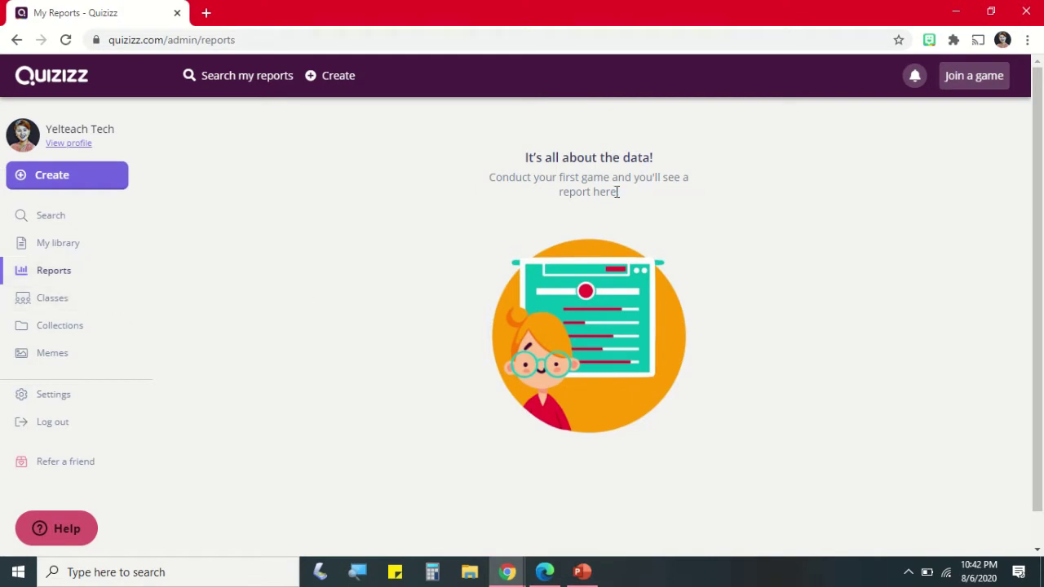
left_click(79, 301)
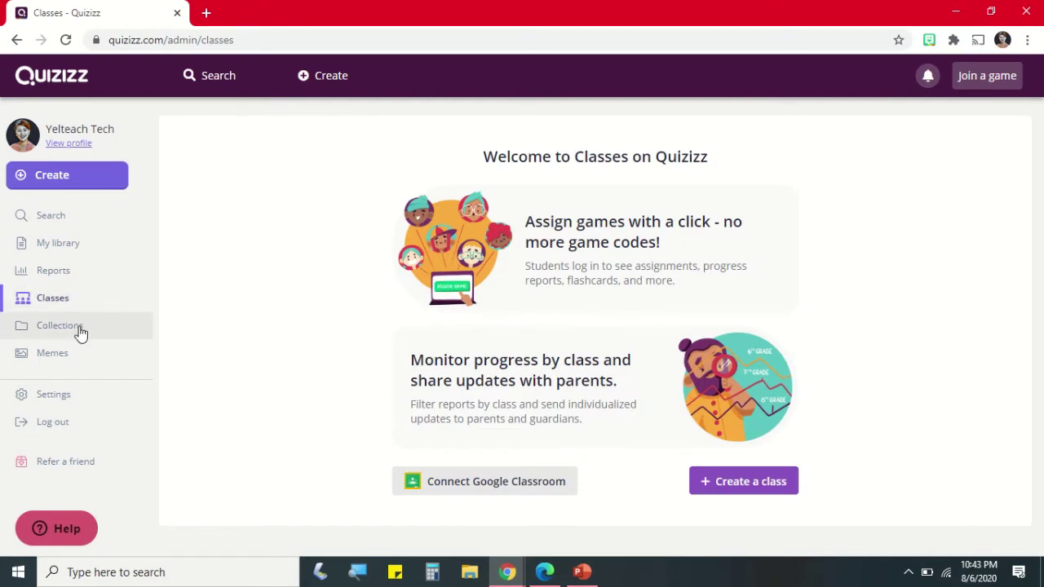
- Open the private 'computer' collection, visit Memes and Settings, and return to Search
left_click(81, 331)
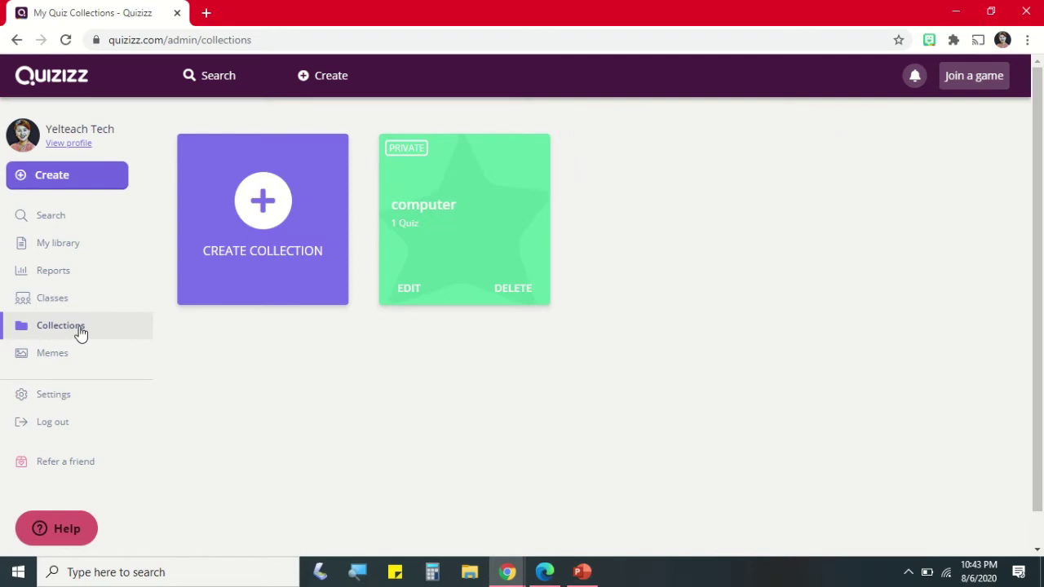
left_click(456, 283)
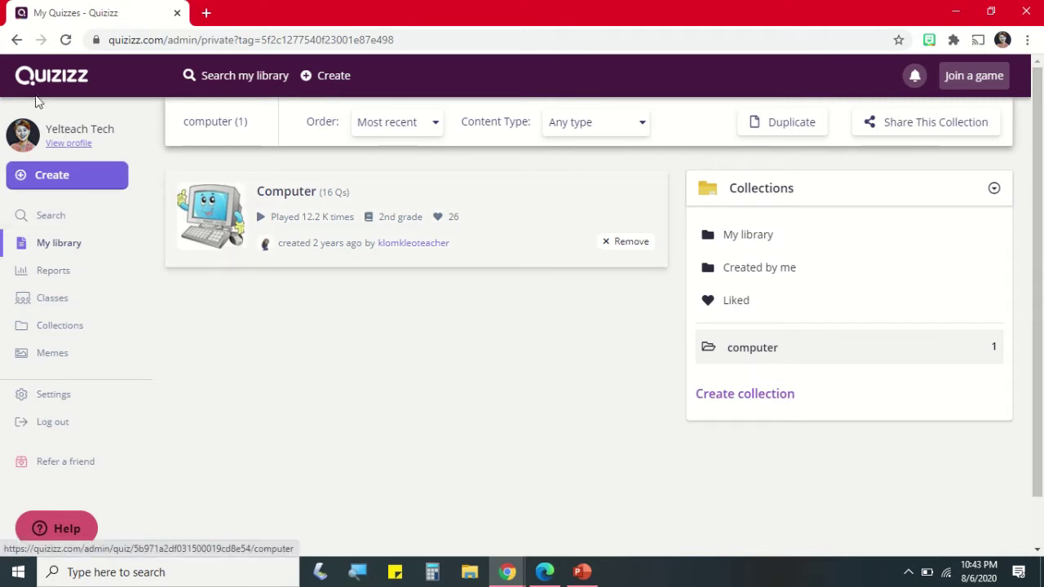
left_click(10, 41)
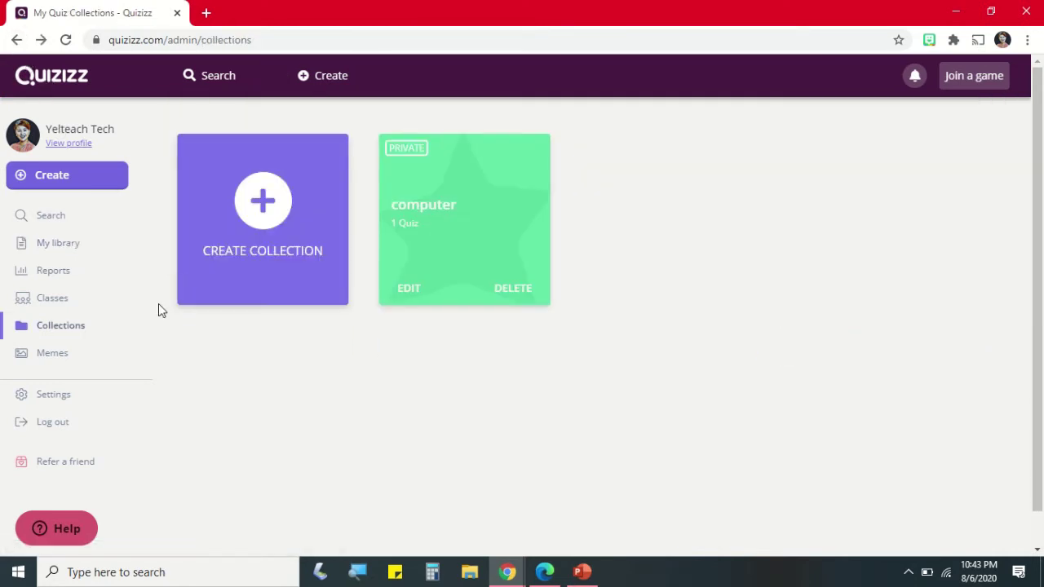
left_click(57, 354)
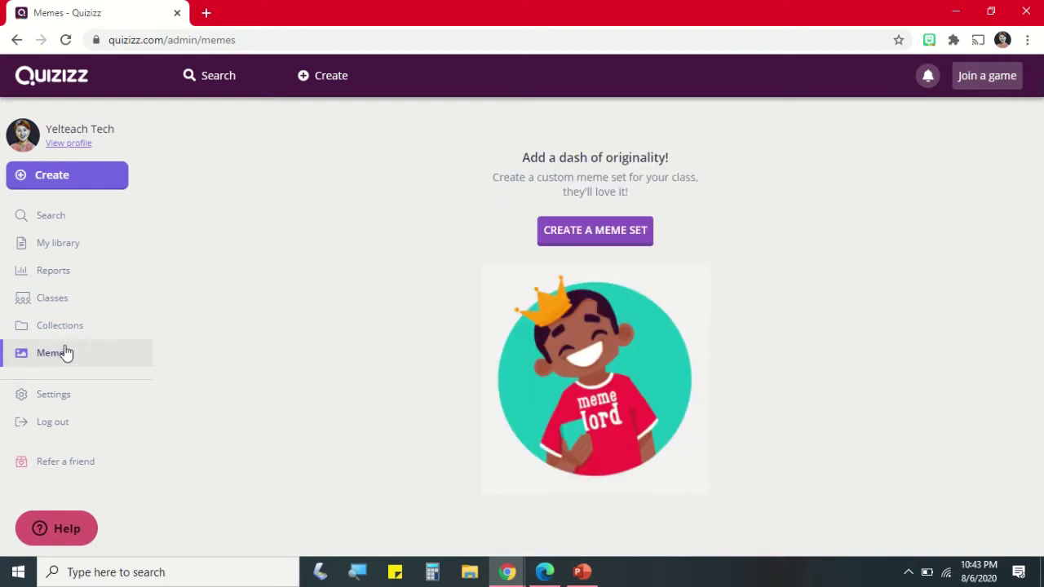
left_click(74, 400)
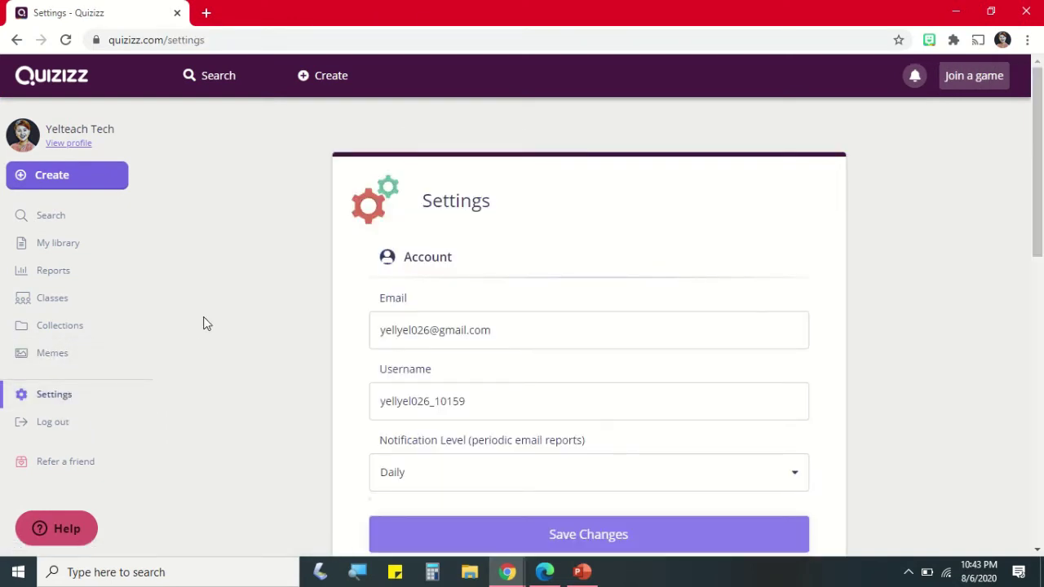
left_click(74, 227)
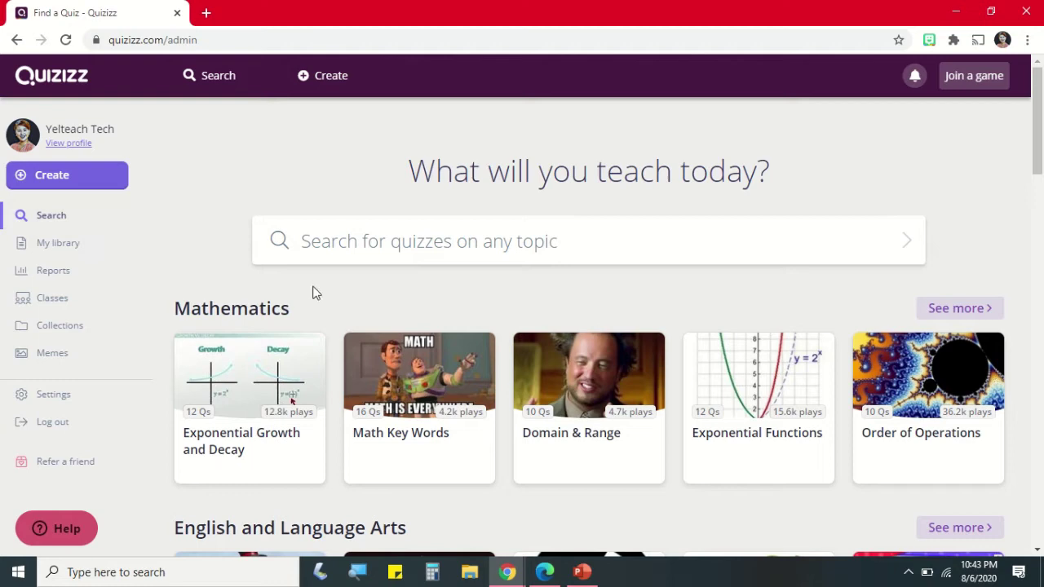
- Search the public quiz library for 'math'
left_click(509, 241)
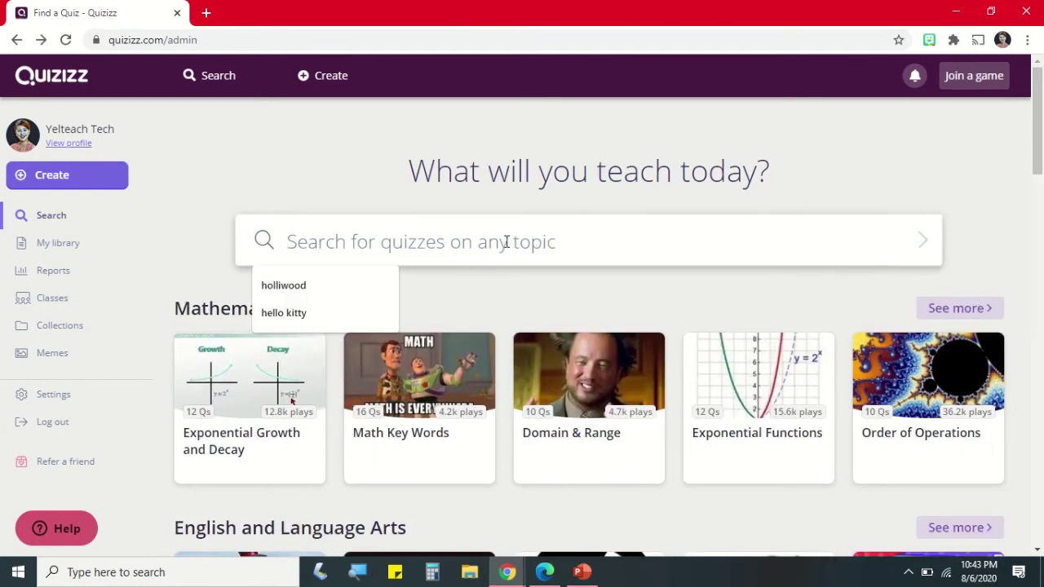
type("math")
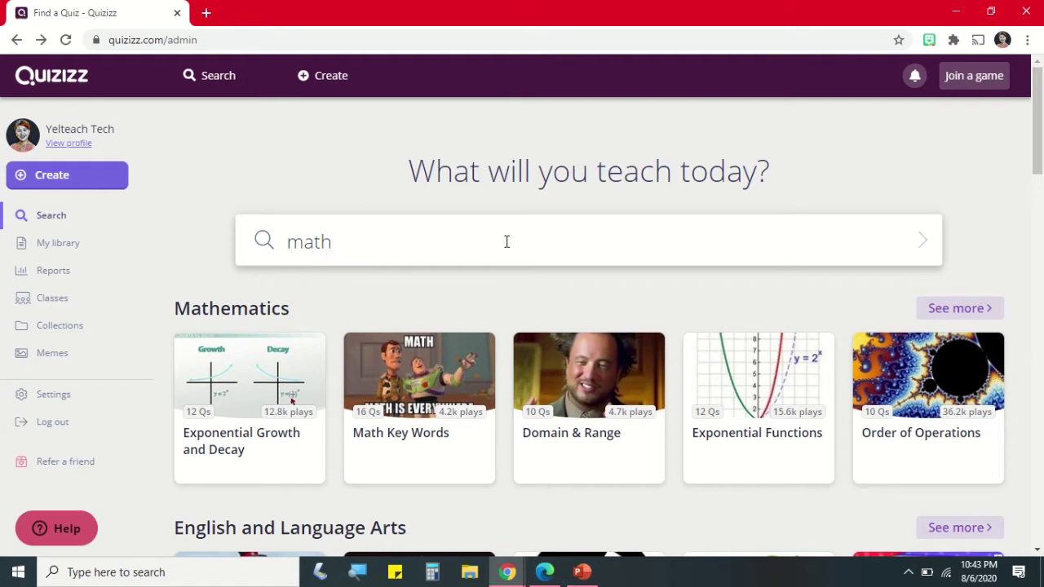
key("Return")
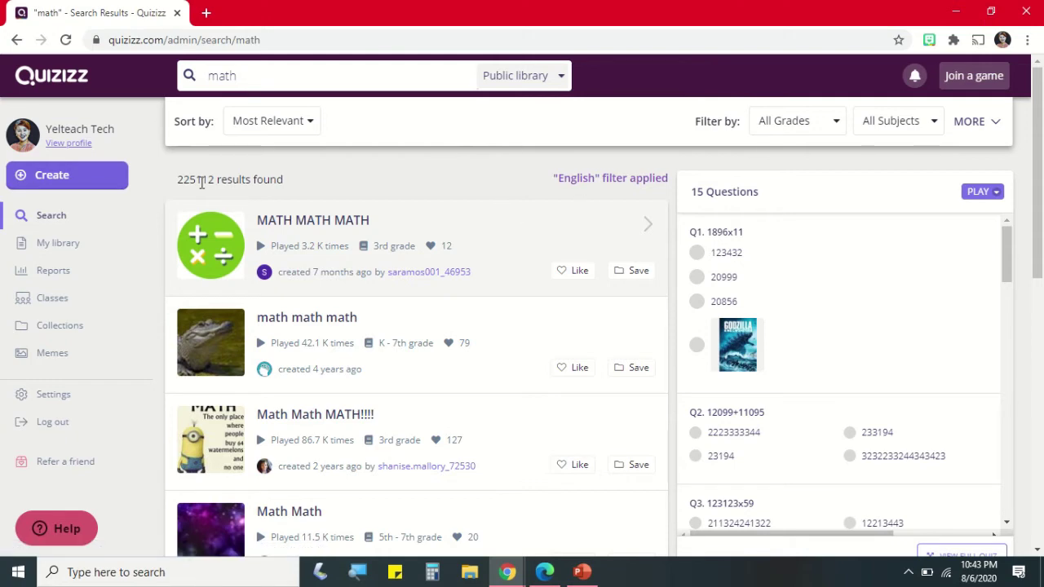
- Like the 3rd-grade 'math' quiz in the results, bringing it to 25 likes
scroll(450, 247, "down", 4)
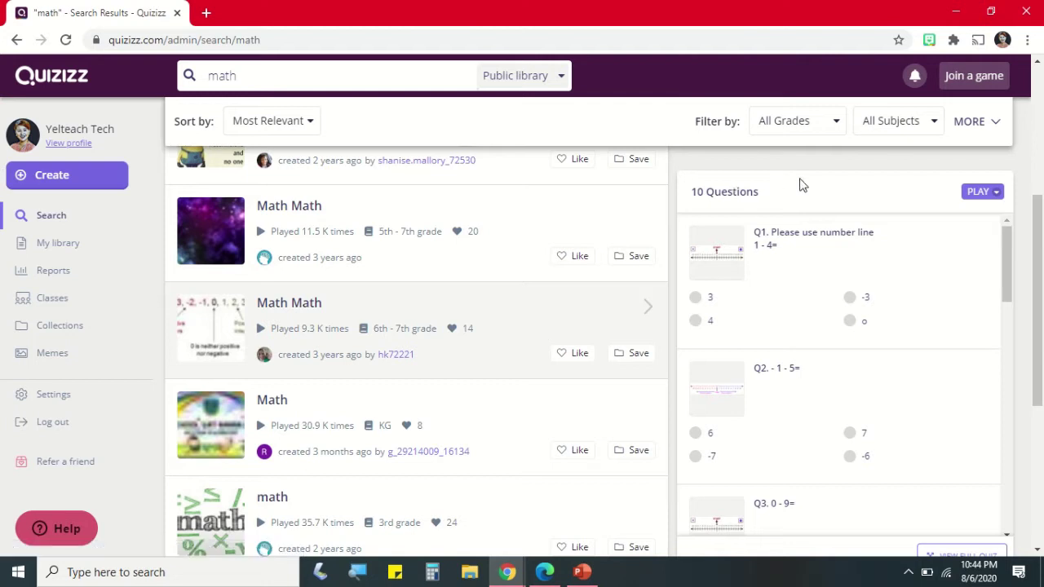
scroll(879, 285, "down", 12)
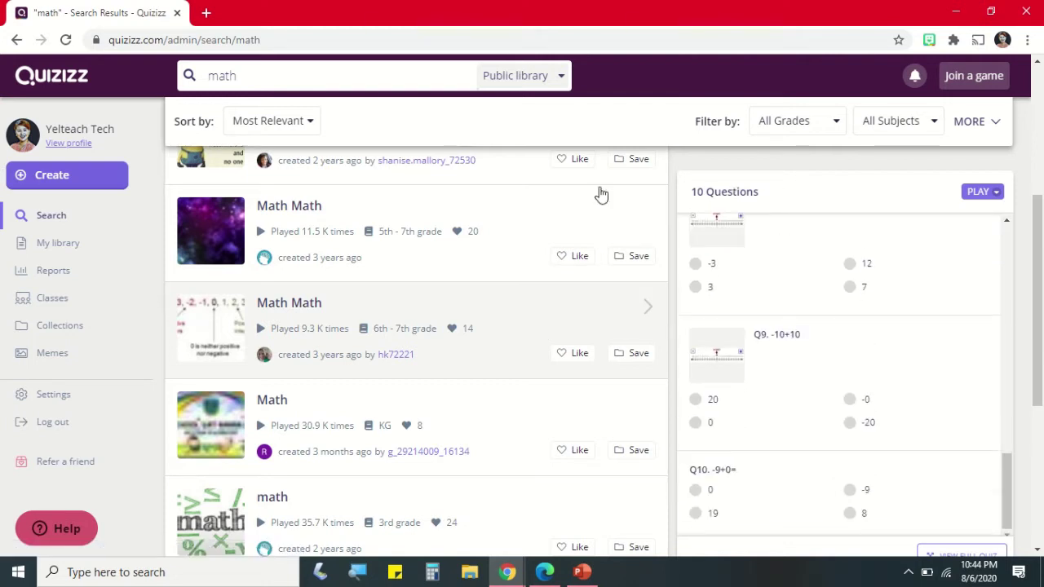
scroll(503, 433, "down", 2)
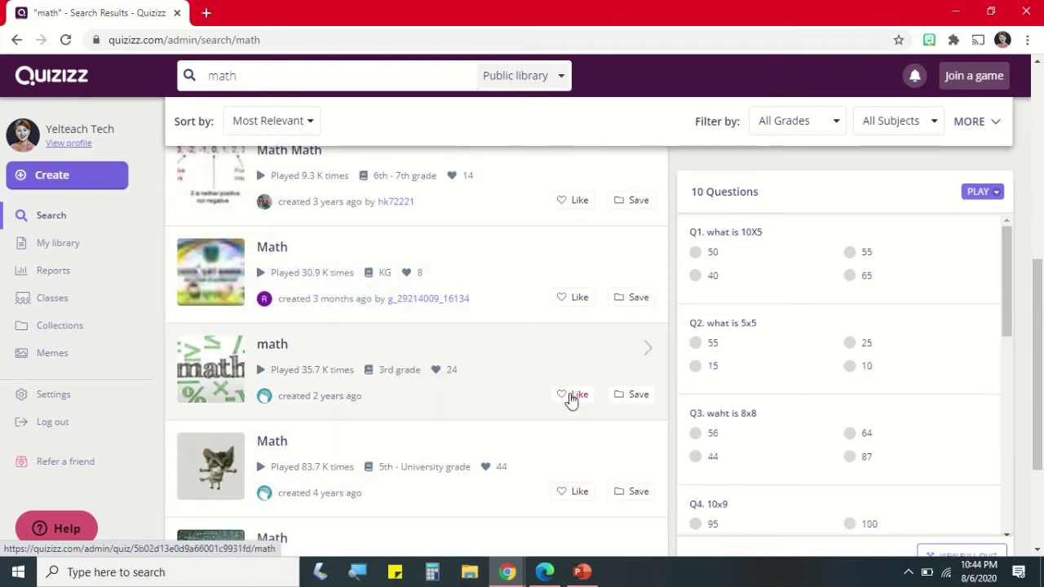
left_click(571, 396)
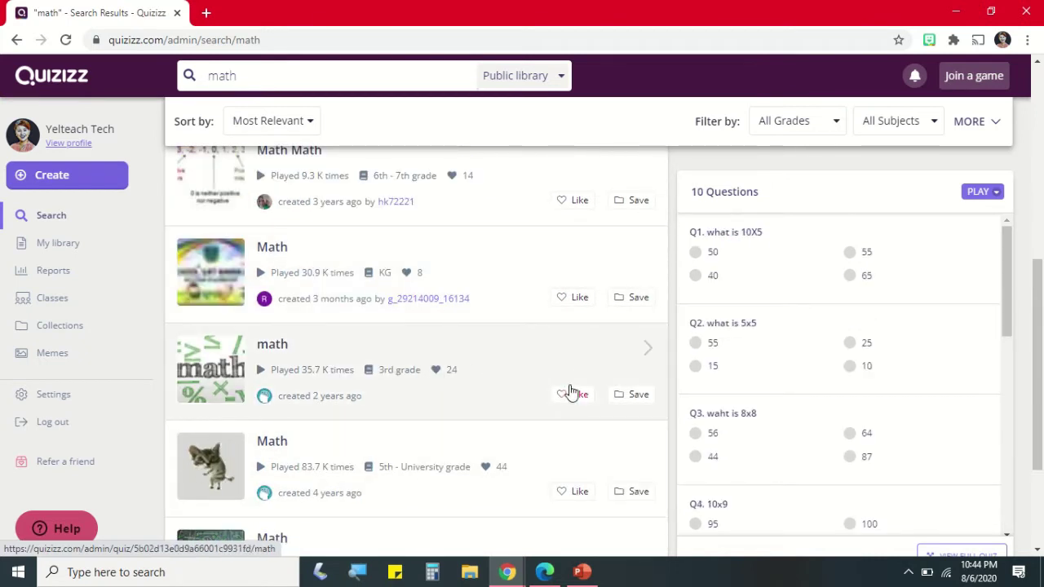
- Save the 3rd-grade 'math' quiz into a new collection named 'mathematics'
left_click(638, 396)
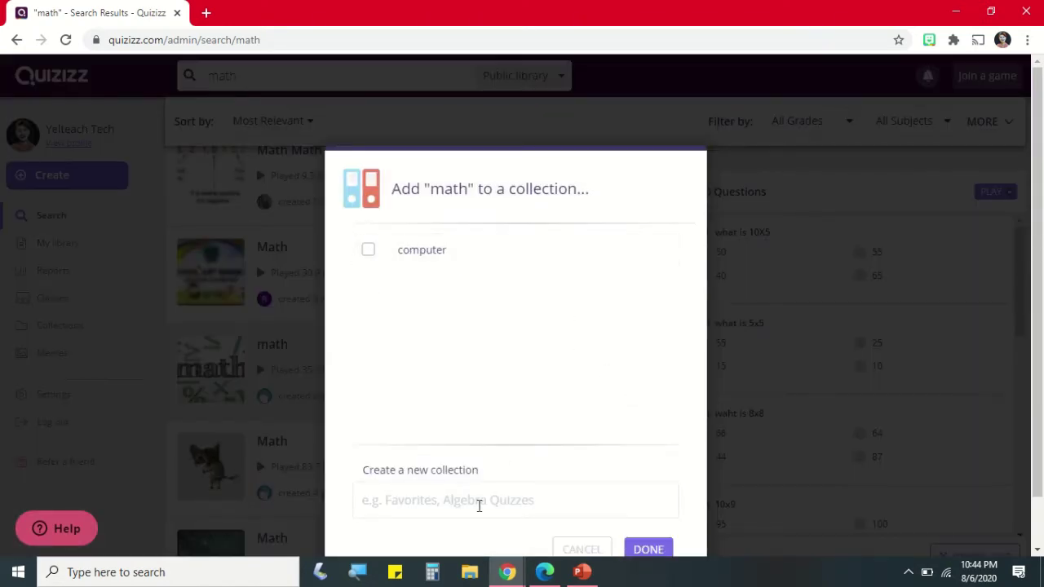
left_click(422, 497)
type("mathematics")
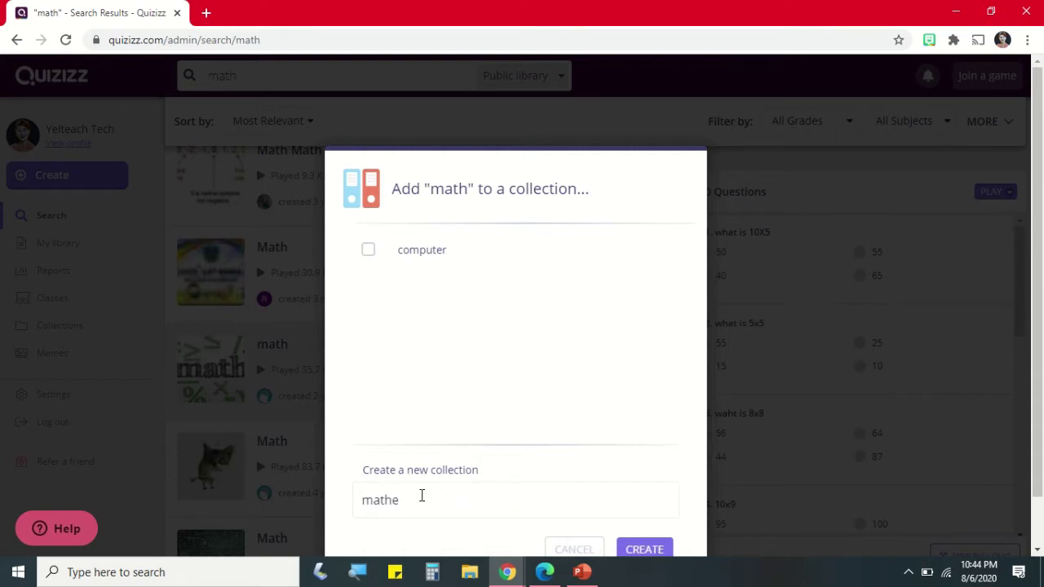
left_click(650, 552)
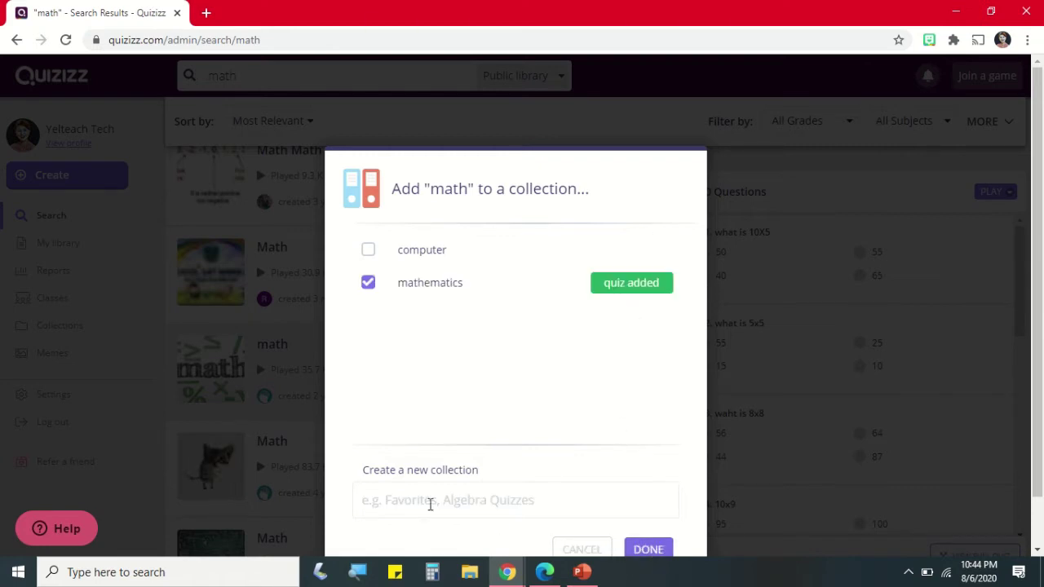
left_click(454, 284)
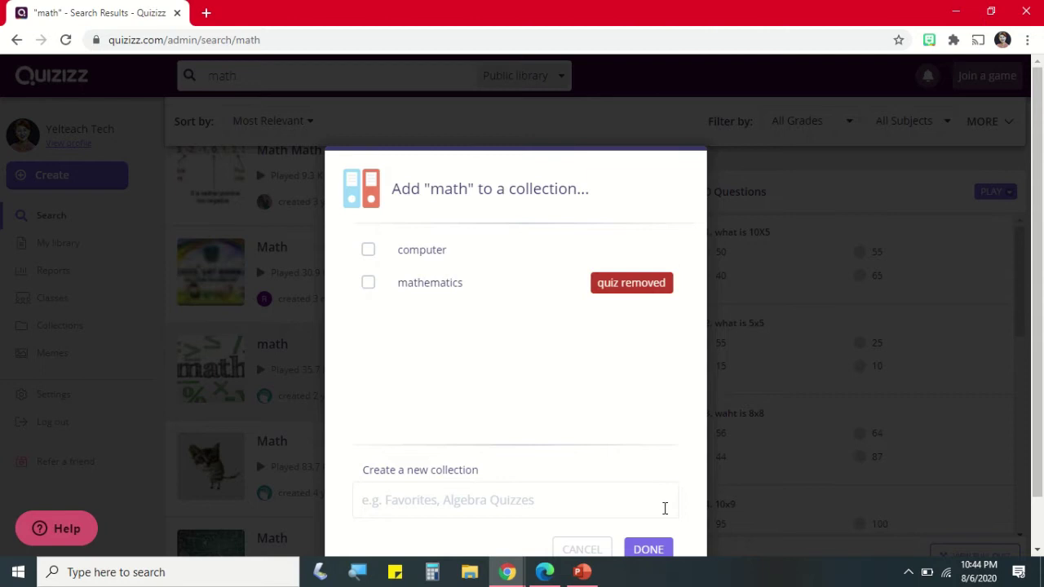
left_click(436, 282)
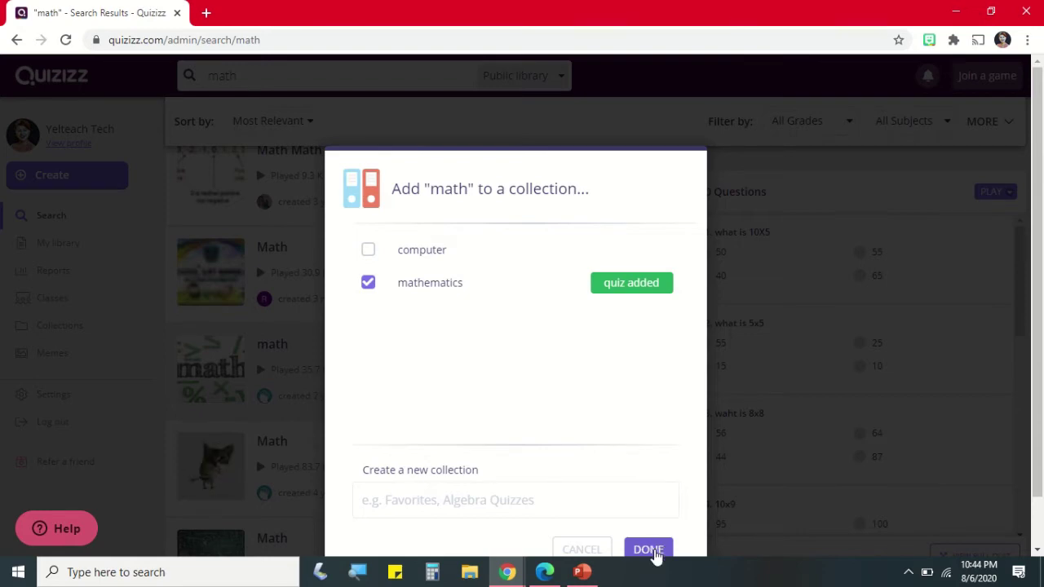
- Go through Collections to the 'mathematics' collection and open its 3rd-grade 'math' quiz
scroll(651, 551, "down", 1)
left_click(648, 496)
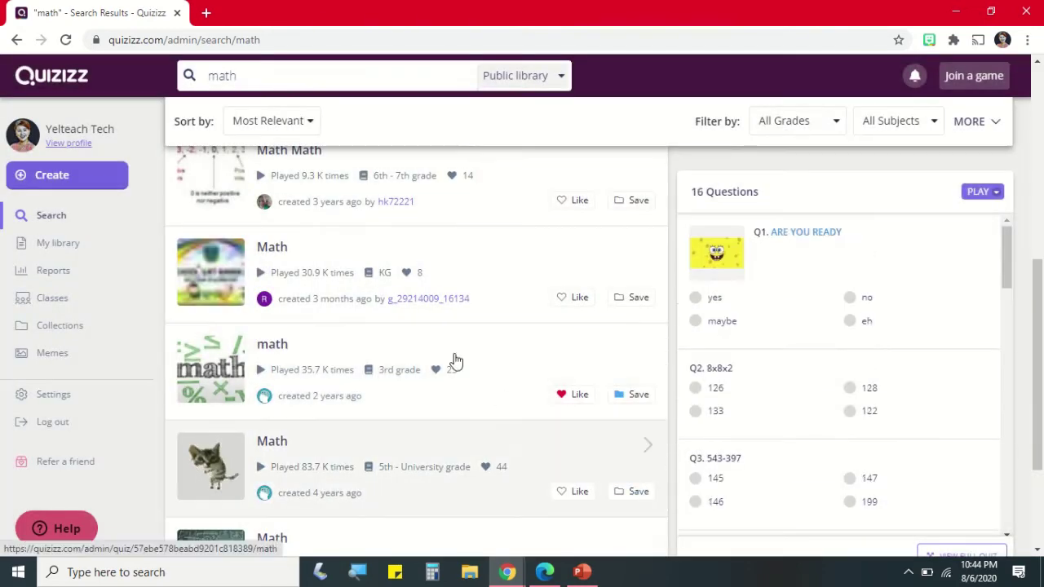
left_click(92, 327)
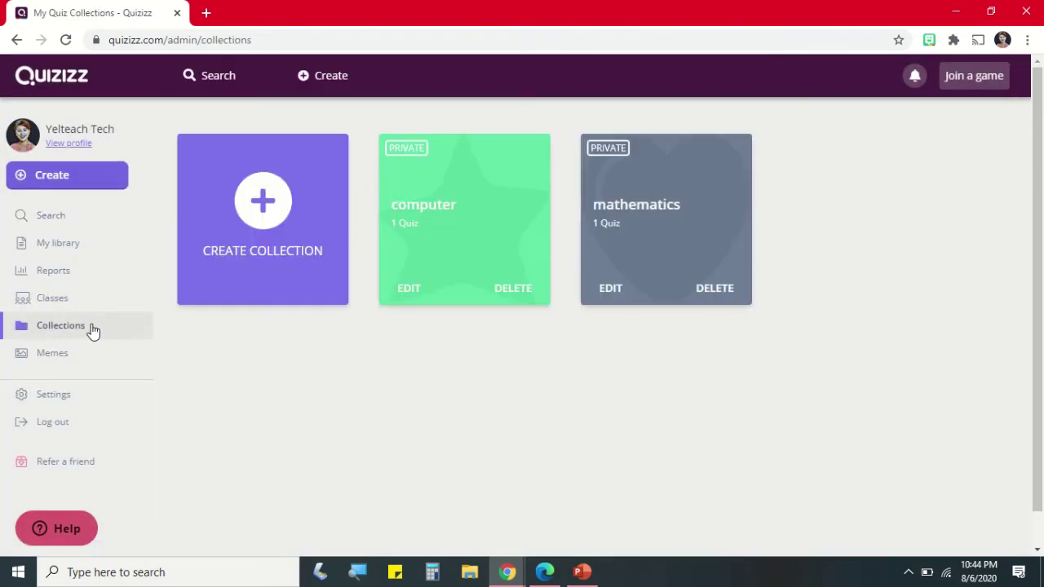
left_click(685, 284)
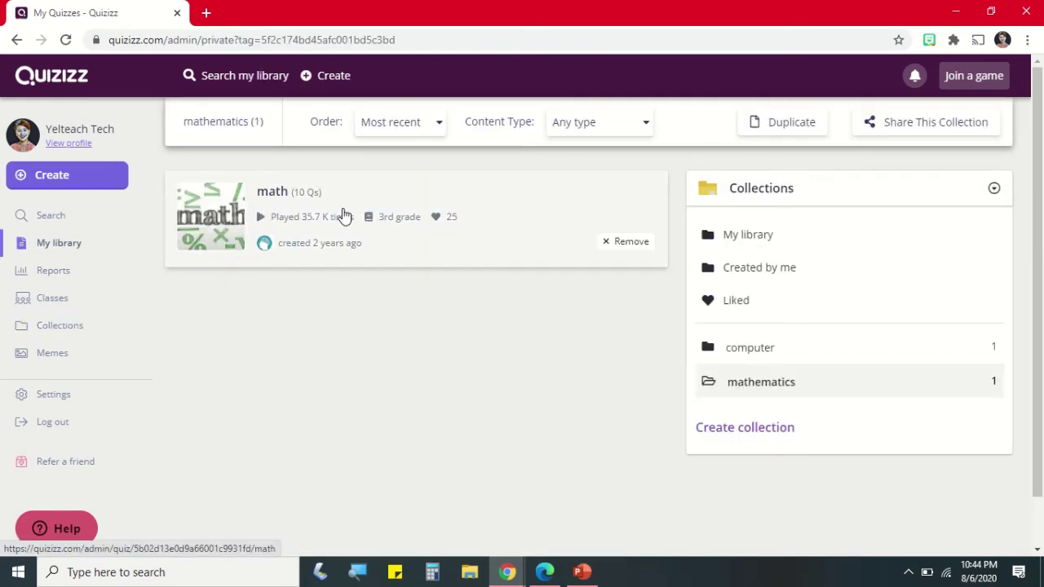
left_click(480, 235)
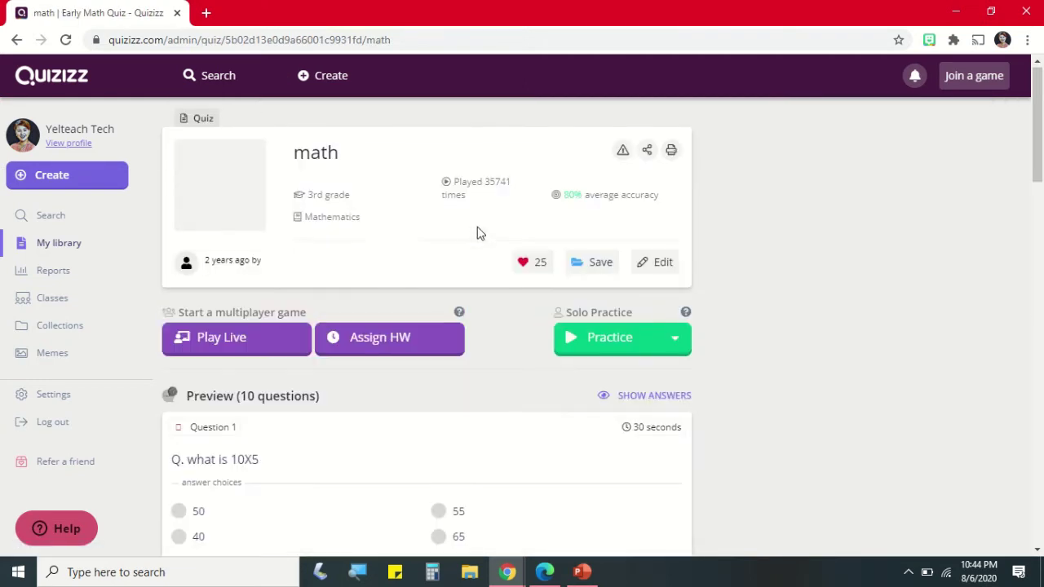
- Set up a live game of the quiz, picking Test mode after trying Team and Classic
left_click(214, 352)
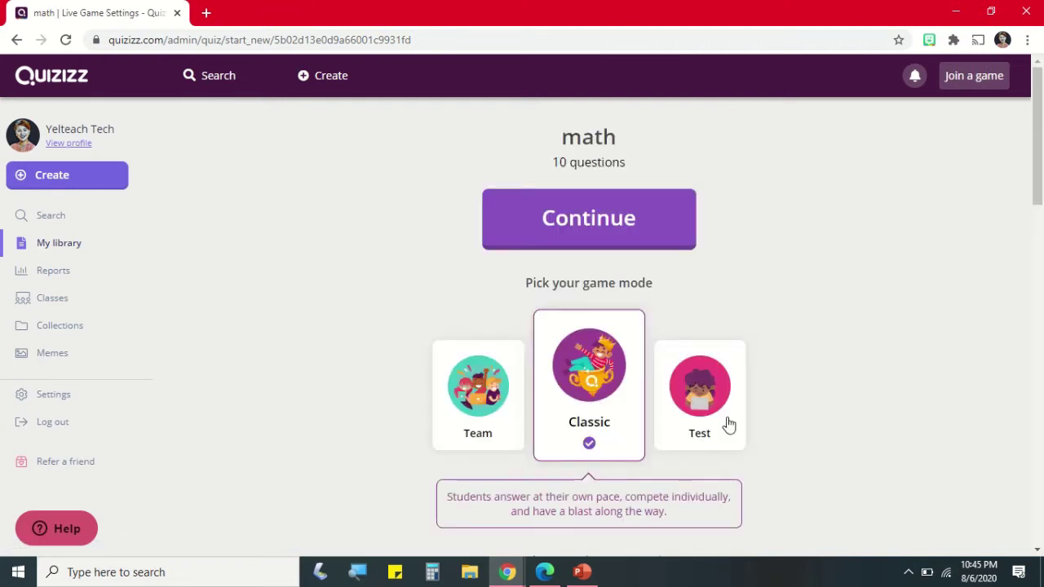
scroll(850, 439, "down", 1)
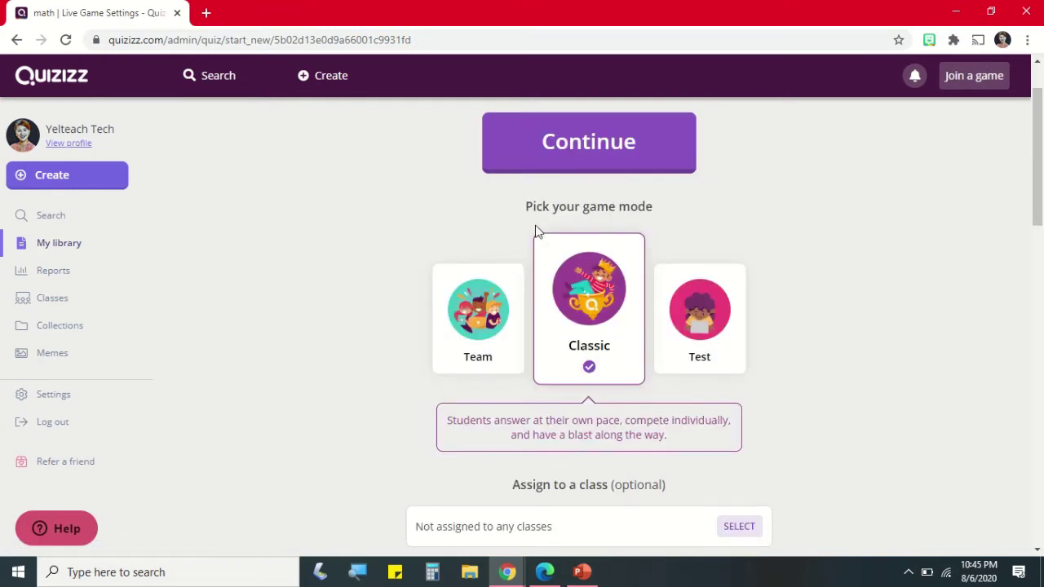
left_click(480, 368)
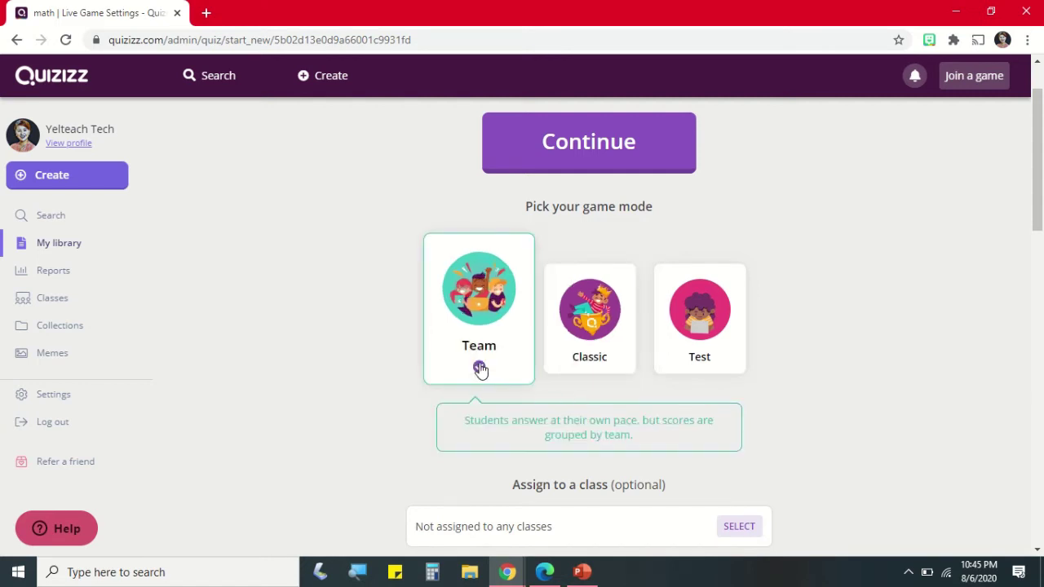
left_click(576, 326)
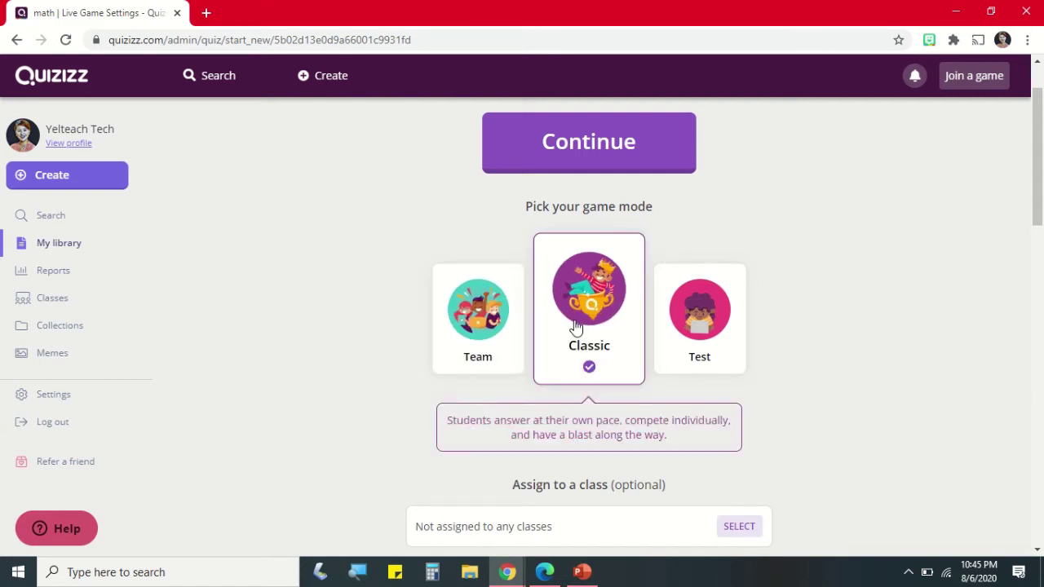
left_click(699, 338)
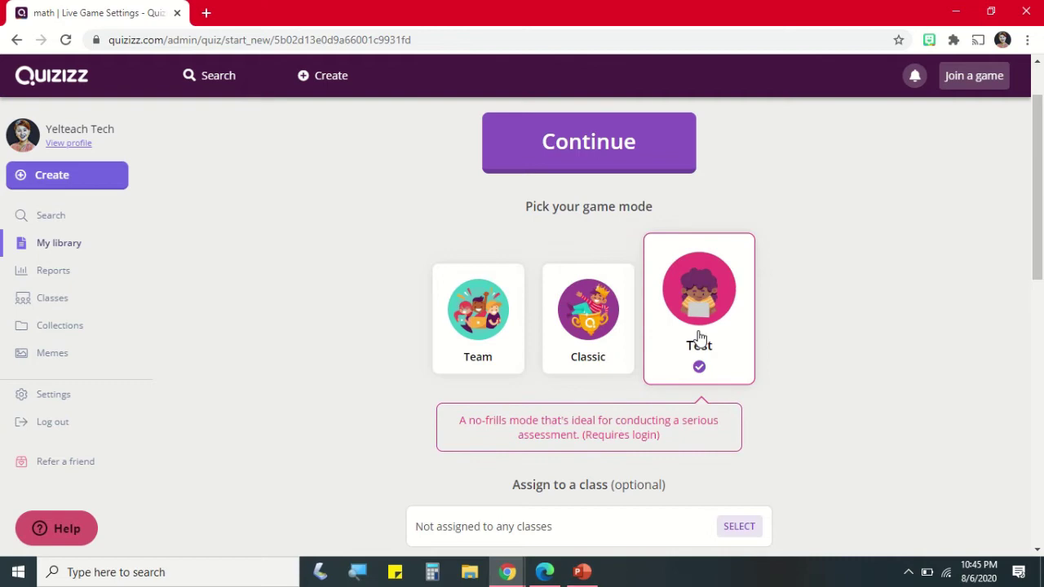
scroll(651, 294, "down", 10)
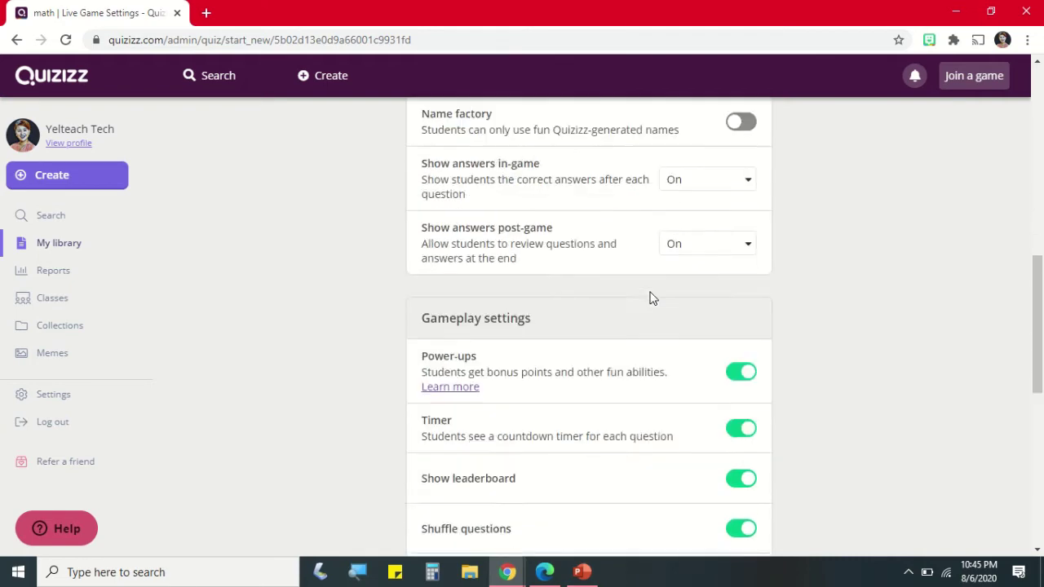
scroll(651, 292, "down", 1)
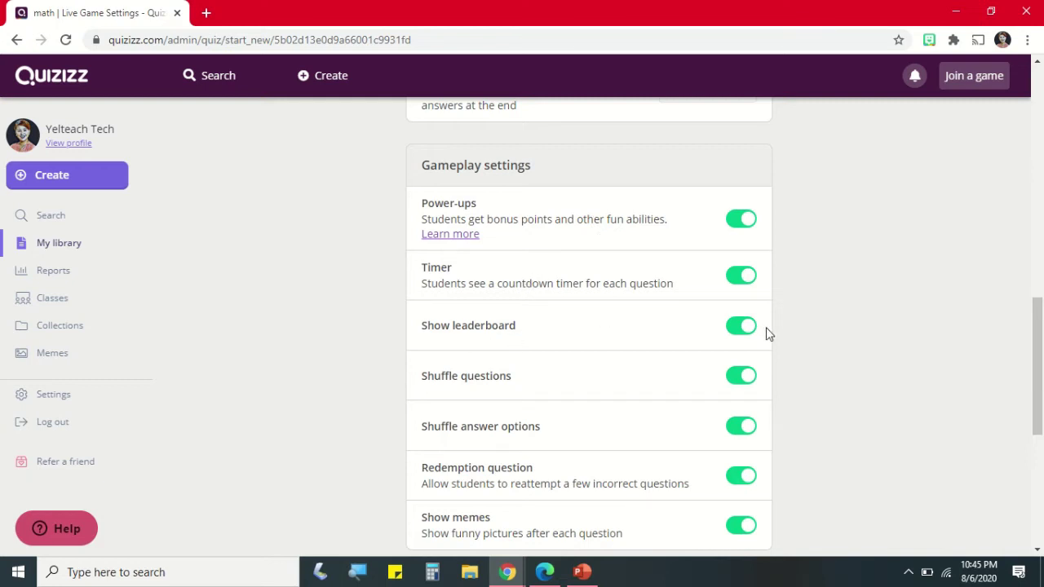
- Toggle Show leaderboard and Shuffle answer options off and back on
left_click(741, 327)
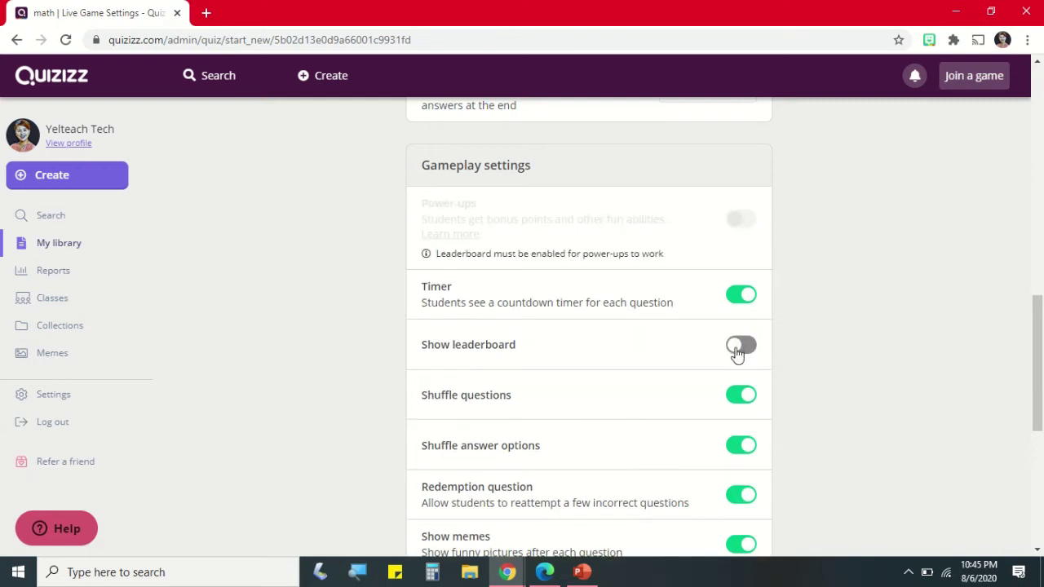
left_click(737, 351)
scroll(657, 349, "down", 1)
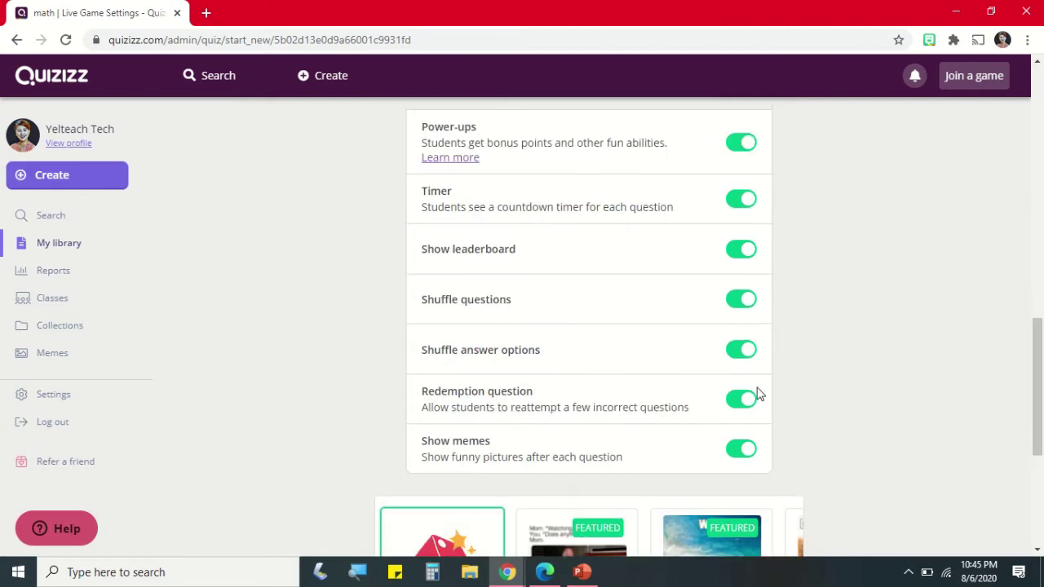
left_click(749, 353)
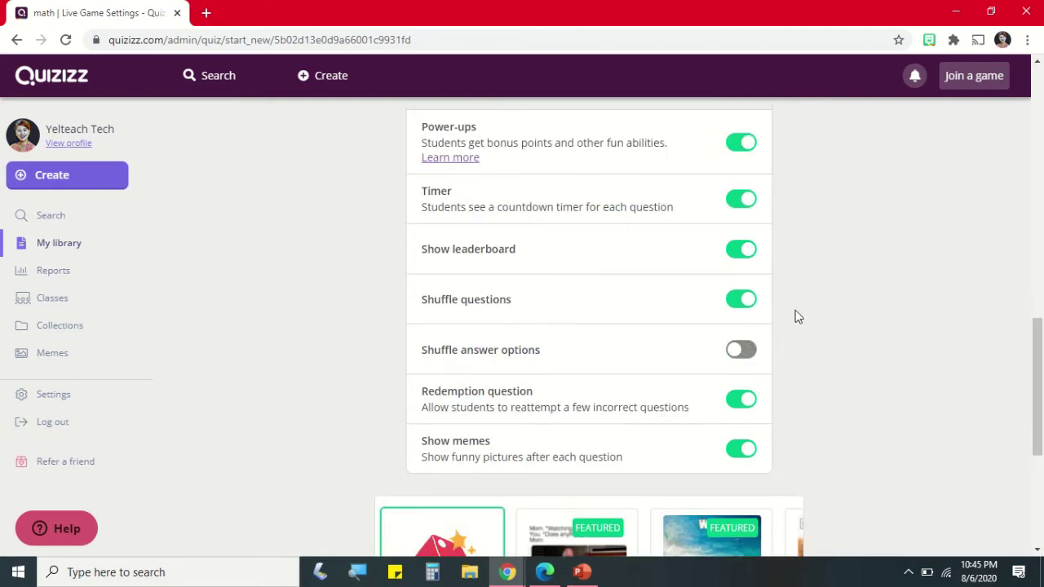
left_click(741, 351)
scroll(624, 385, "down", 1)
scroll(624, 379, "down", 1)
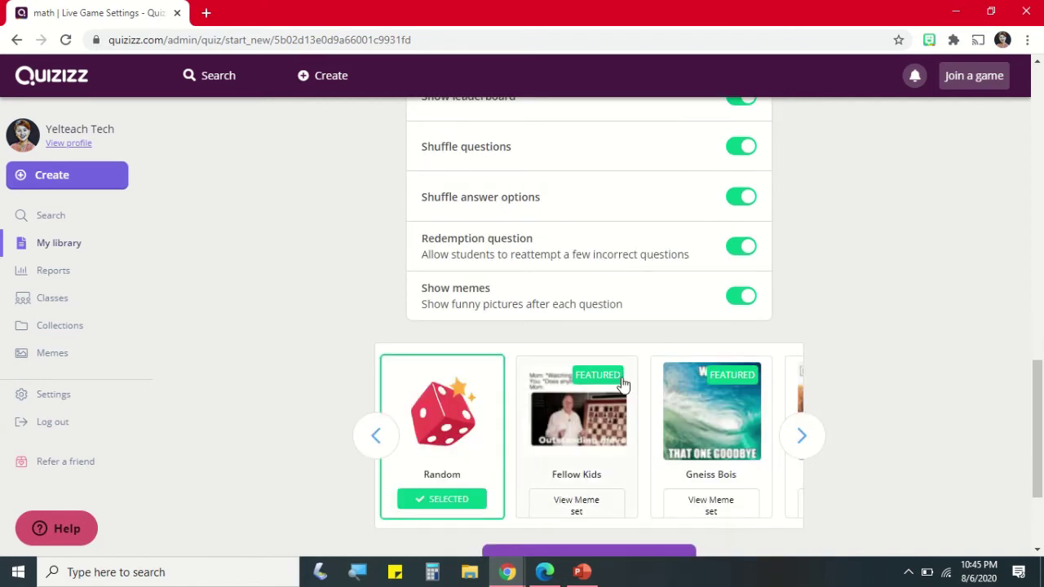
scroll(727, 322, "down", 1)
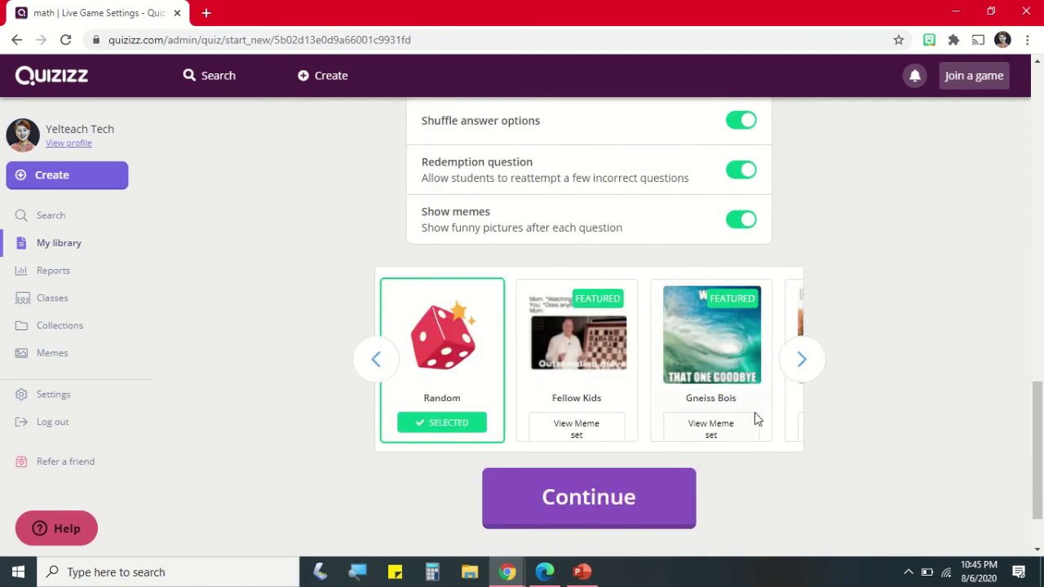
scroll(755, 418, "up", 14)
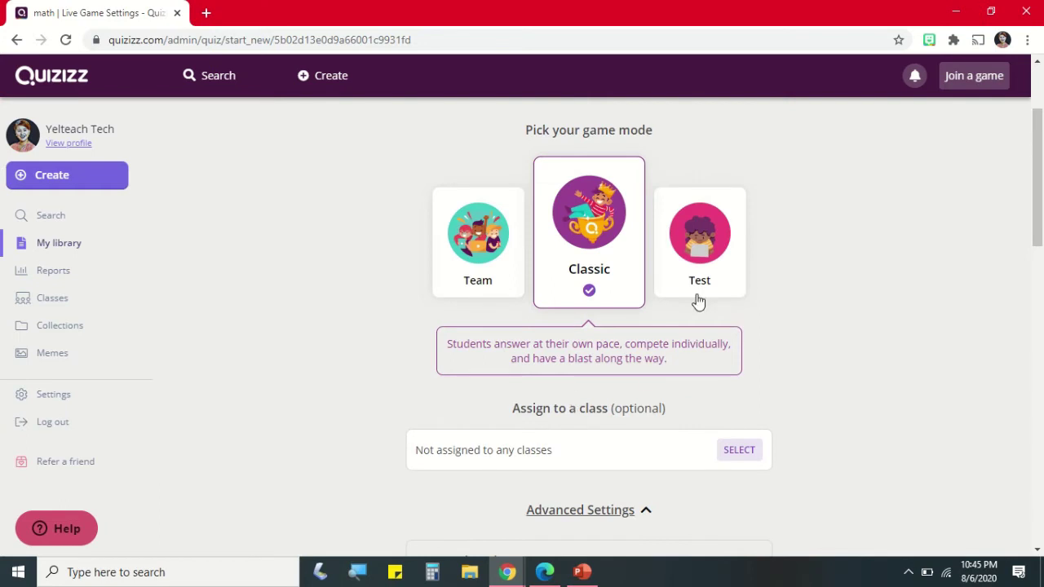
- Confirm Test mode and launch the live game with these settings
left_click(698, 294)
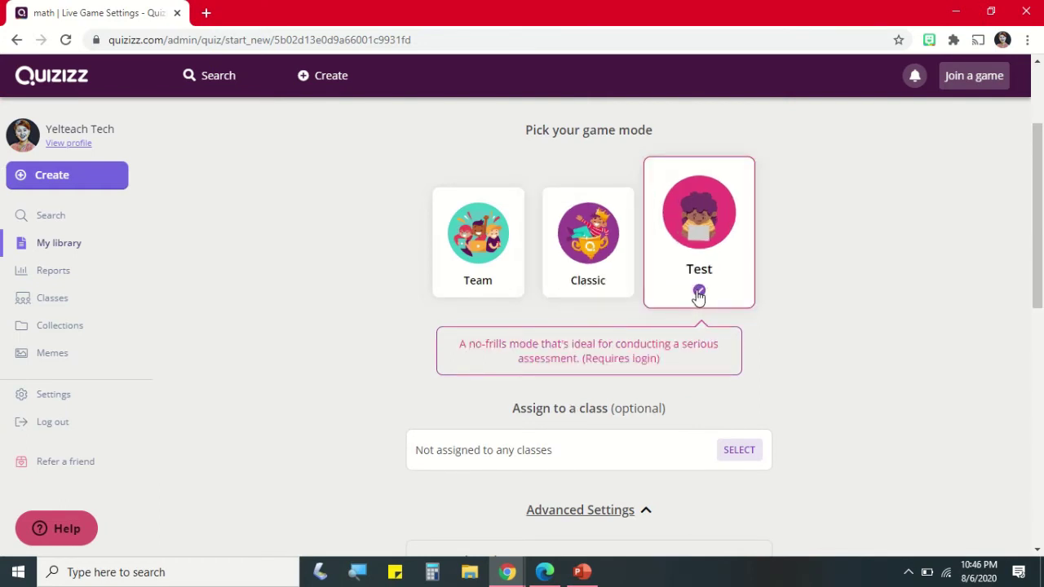
scroll(698, 298, "down", 1)
scroll(755, 299, "down", 7)
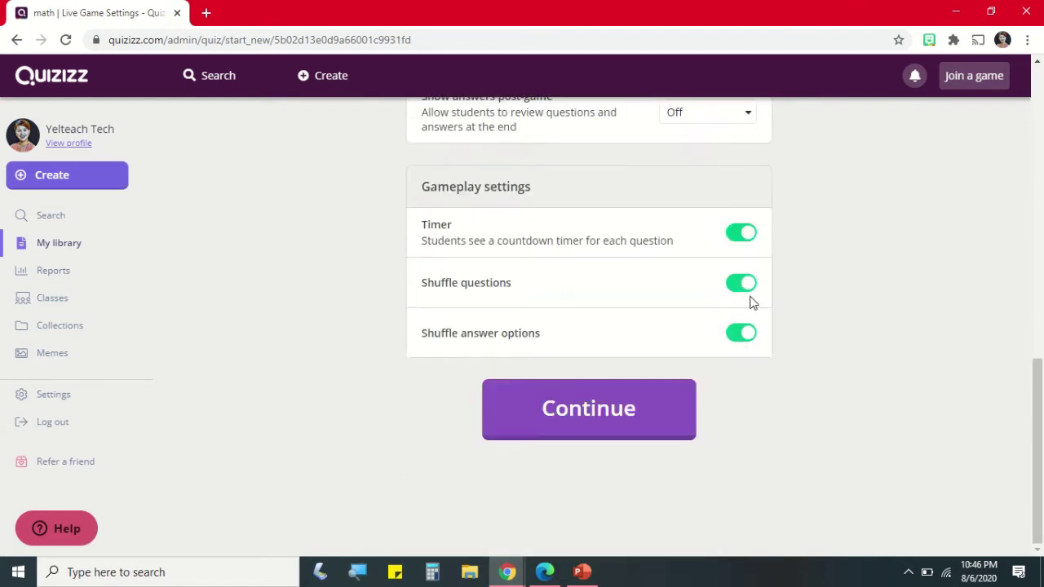
left_click(606, 433)
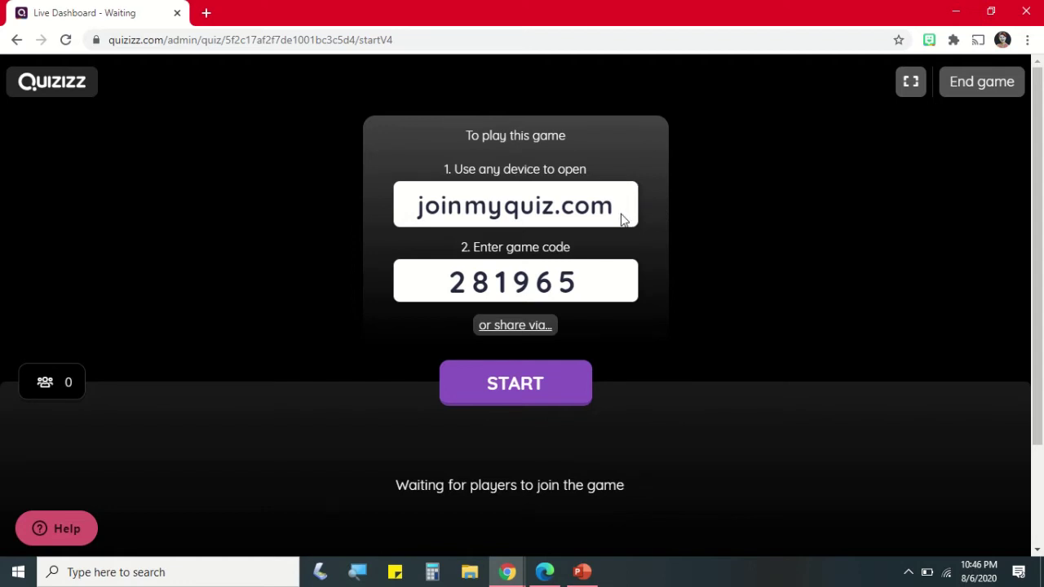
- Copy game code 281965 and switch over to the Edge browser window
left_click_drag(628, 222, 418, 206)
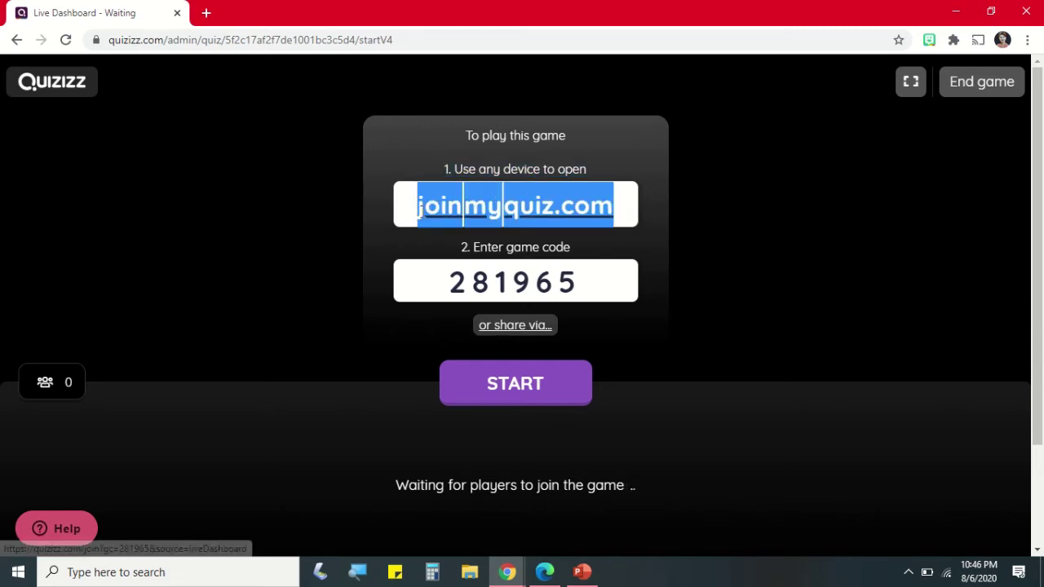
left_click(587, 282)
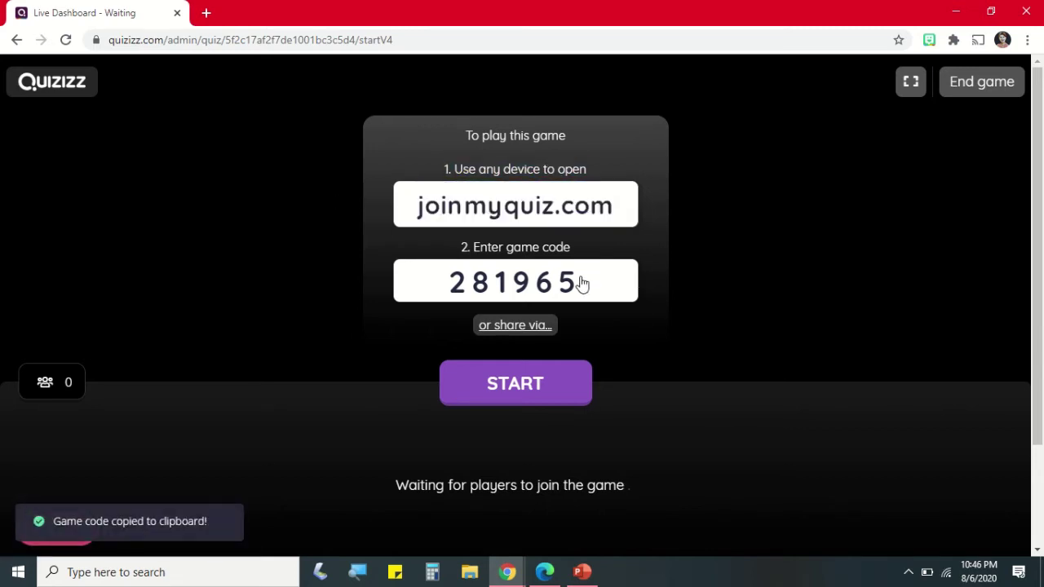
left_click_drag(582, 284, 434, 282)
left_click(434, 281)
left_click(506, 573)
- Open Quizizz's join page in Edge, paste code 281965, and snap the window right
left_click(545, 574)
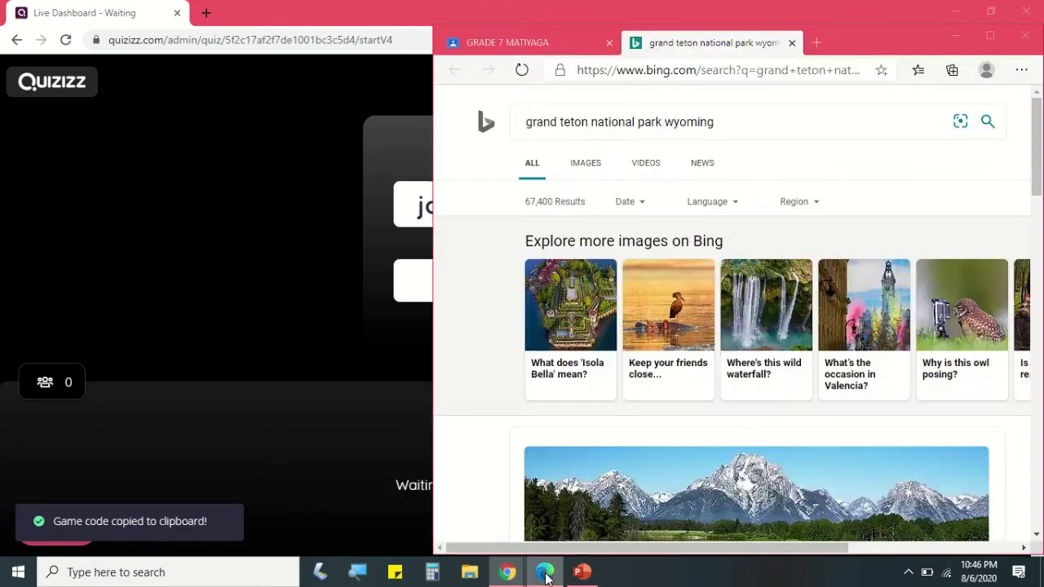
left_click(598, 234)
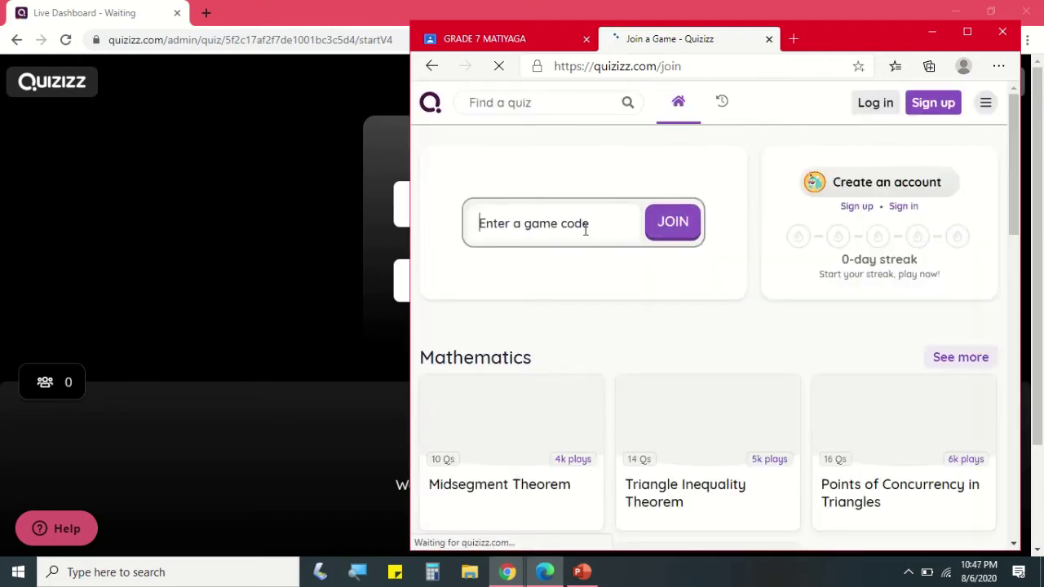
right_click(585, 230)
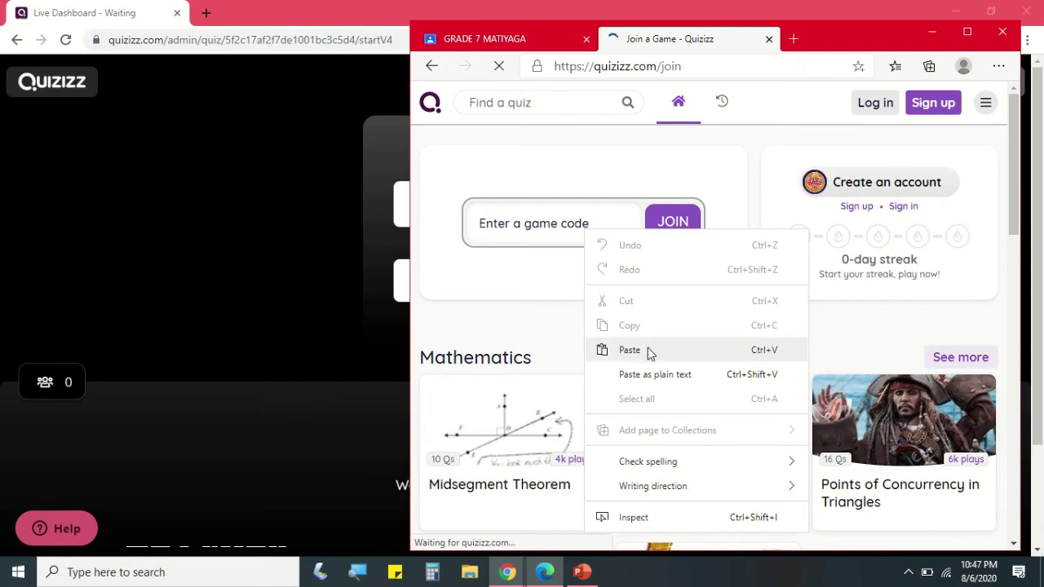
left_click(525, 227)
key("ctrl+v")
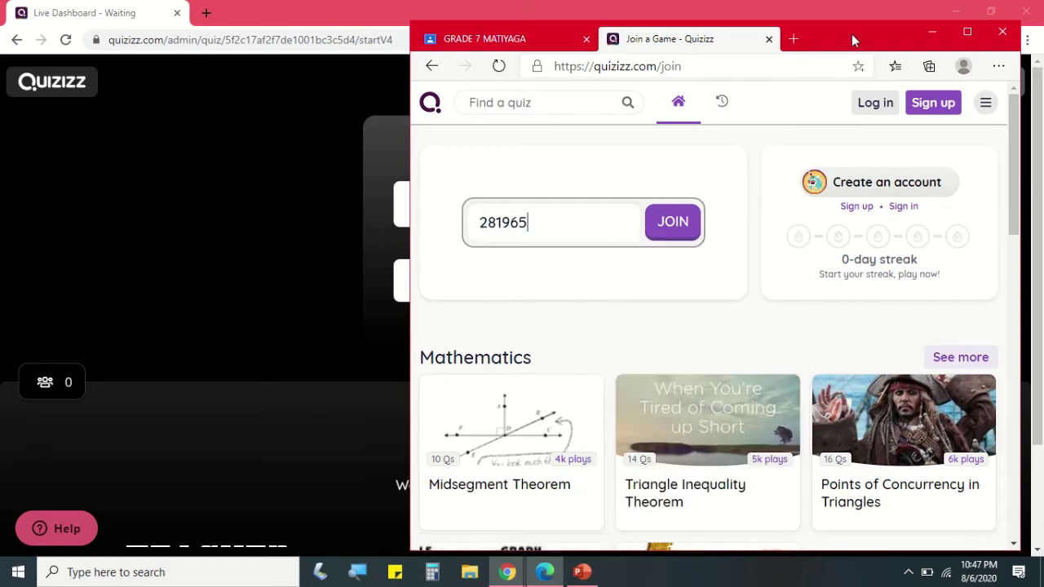
left_click(968, 32)
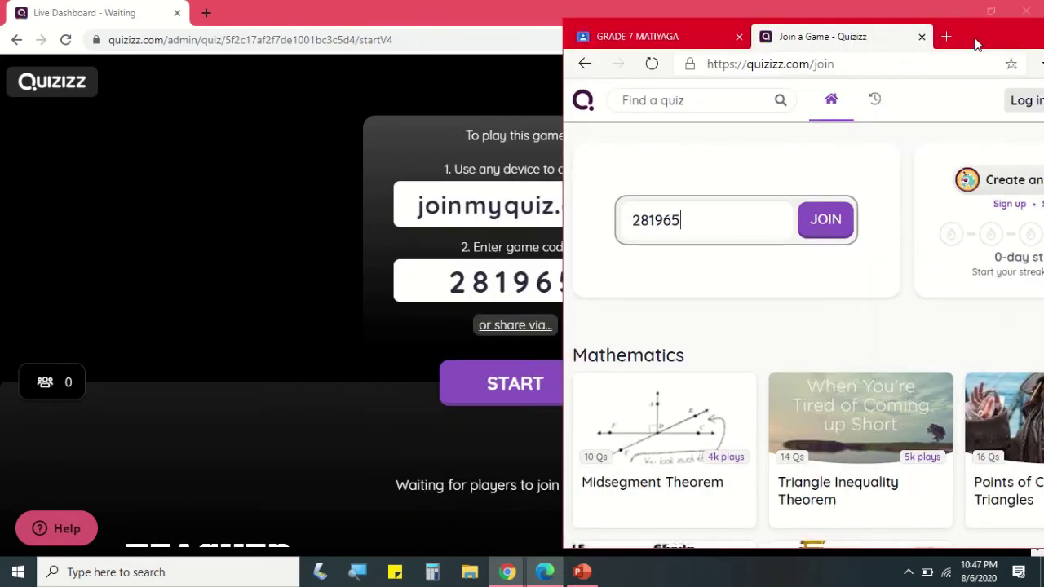
left_click_drag(979, 45, 1042, 49)
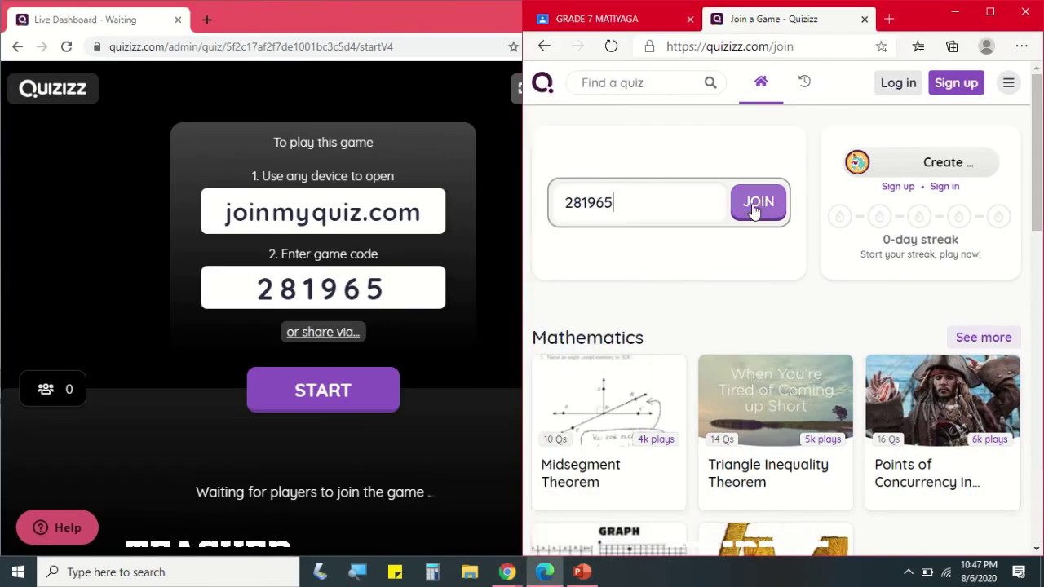
- Join game 281965, sign the student up with Google, and choose 'at a school'
left_click(755, 210)
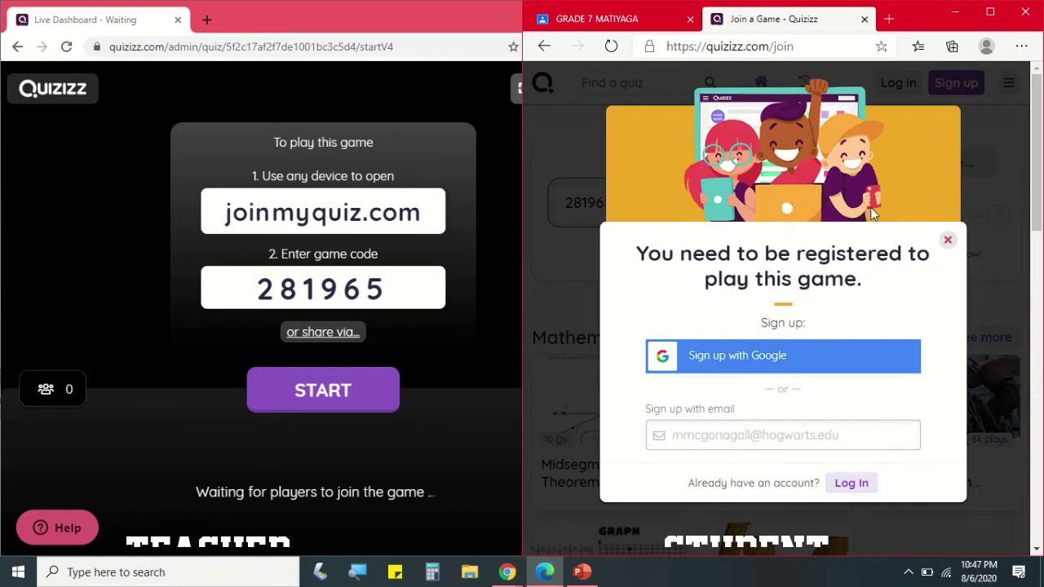
left_click(735, 359)
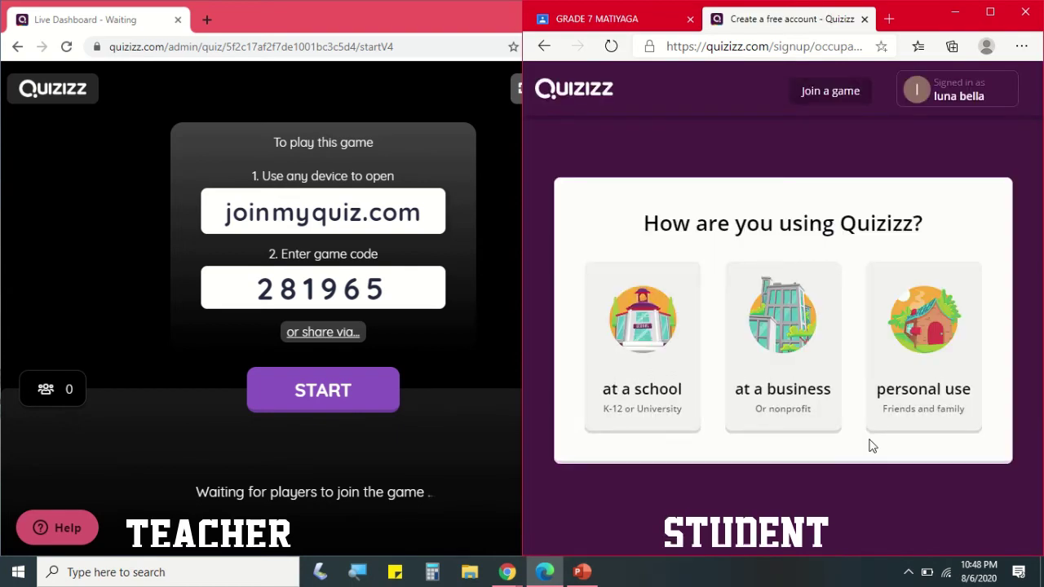
left_click(616, 351)
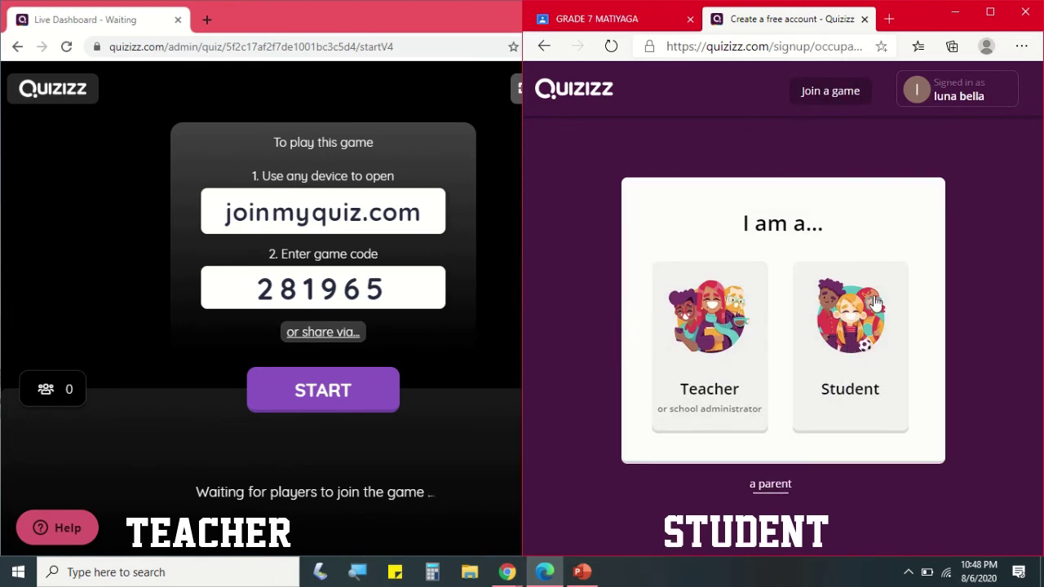
- Register as a student born May 4, 2008, in 6th grade
left_click(850, 333)
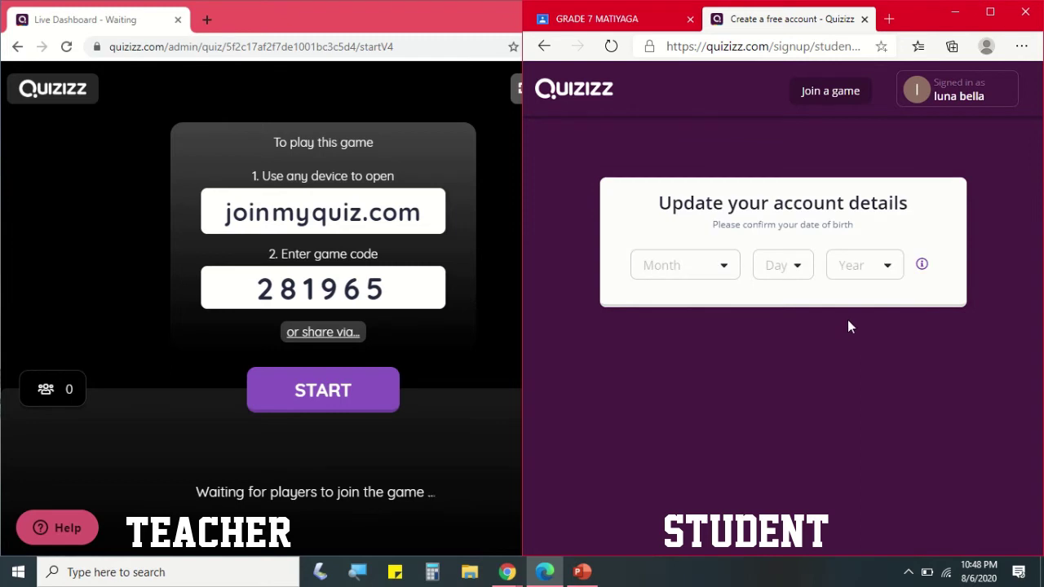
left_click(686, 265)
left_click(669, 388)
left_click(783, 265)
left_click(767, 368)
left_click(864, 265)
left_click(857, 367)
left_click(784, 307)
left_click(781, 261)
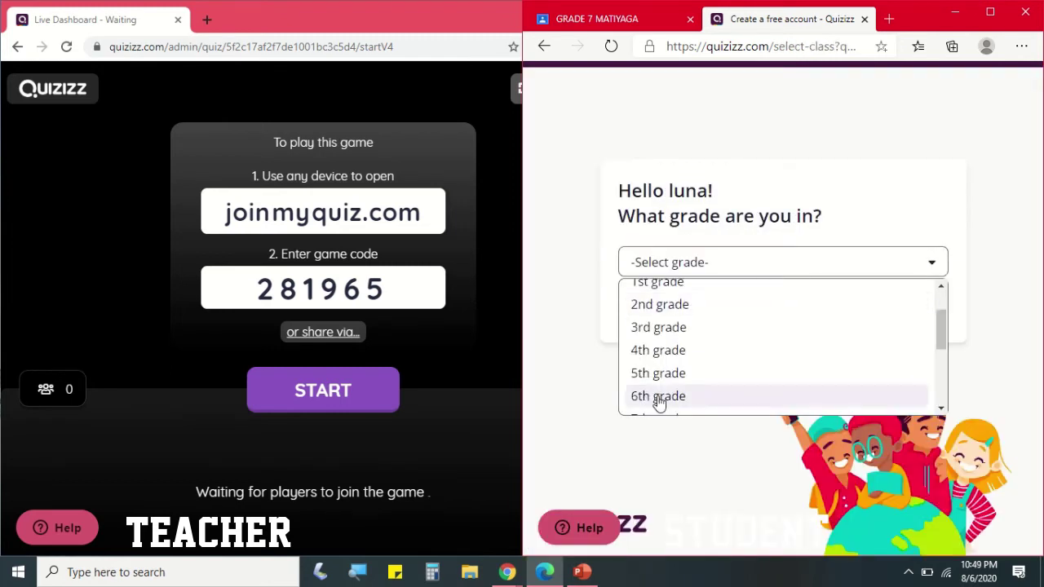
left_click(660, 398)
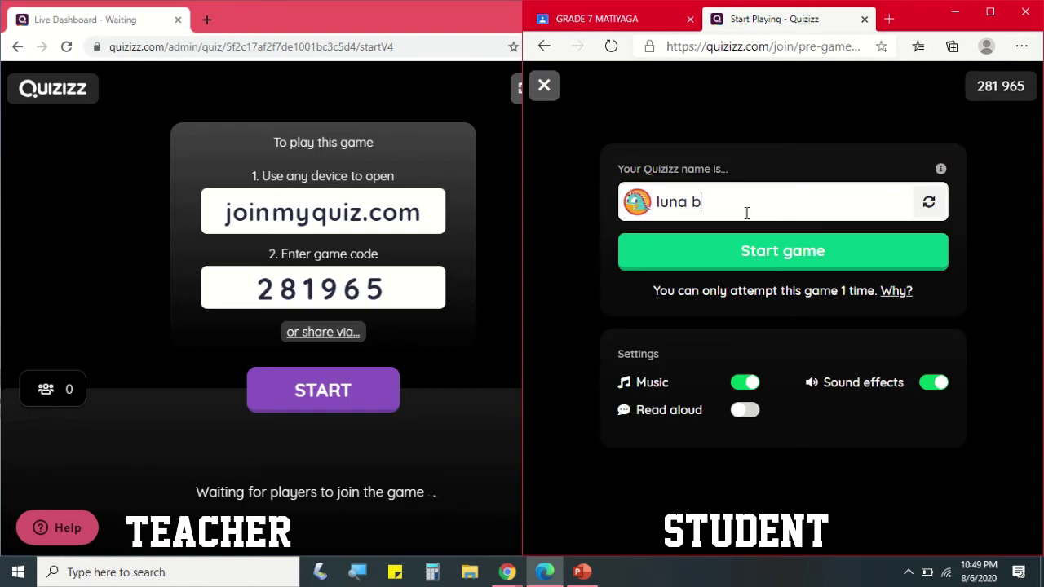
- Edit the player display name, keep music on, turn off sound effects, and join the game
left_click_drag(741, 215, 655, 215)
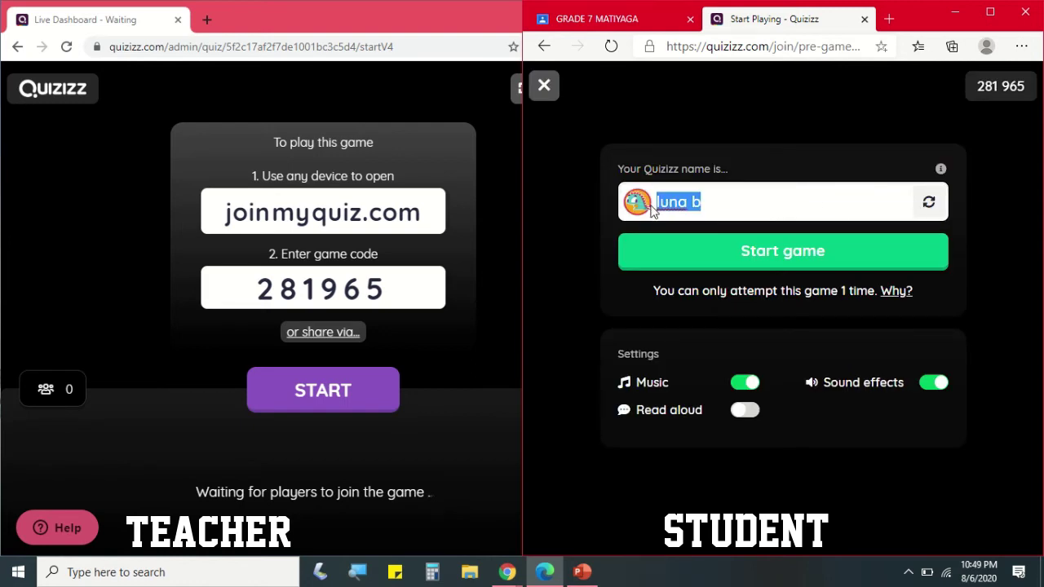
type("Lu")
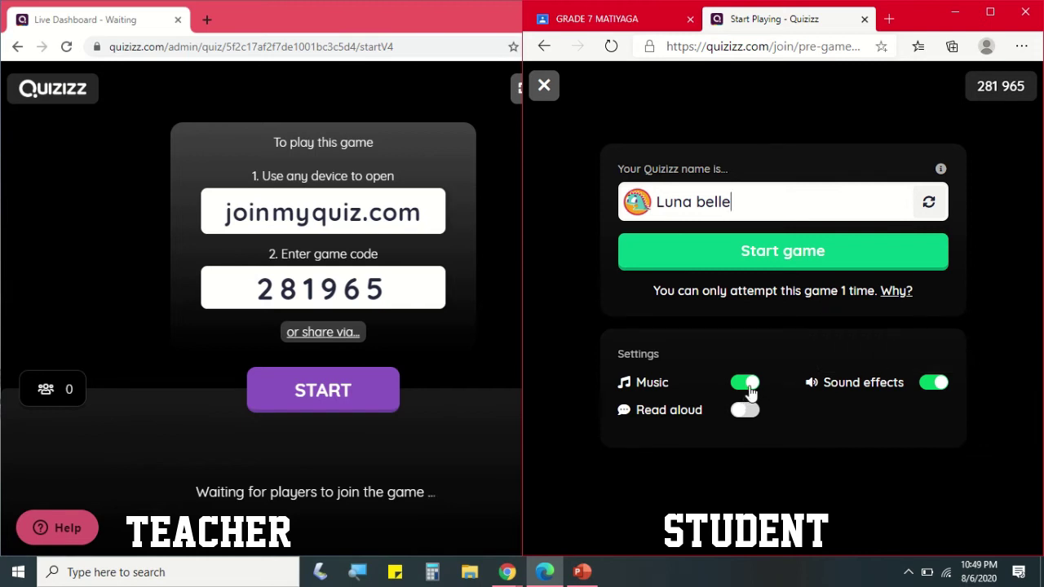
left_click(747, 383)
left_click(747, 385)
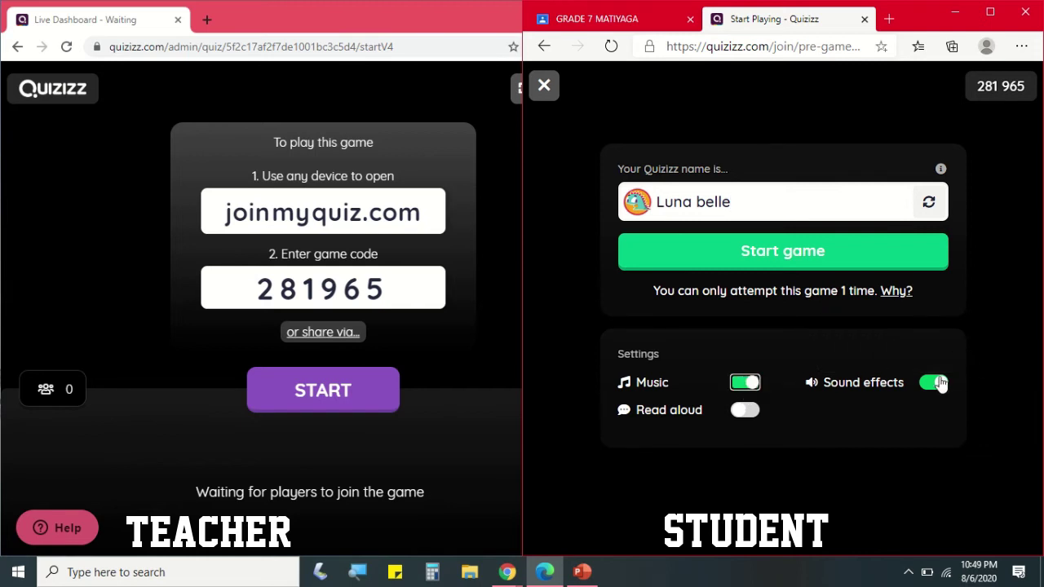
left_click(938, 384)
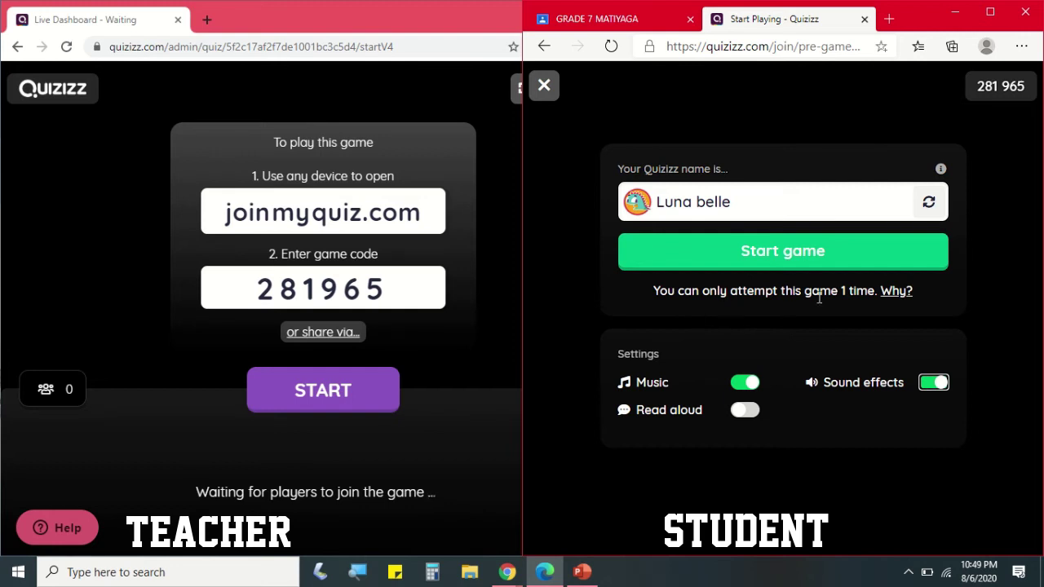
left_click(803, 259)
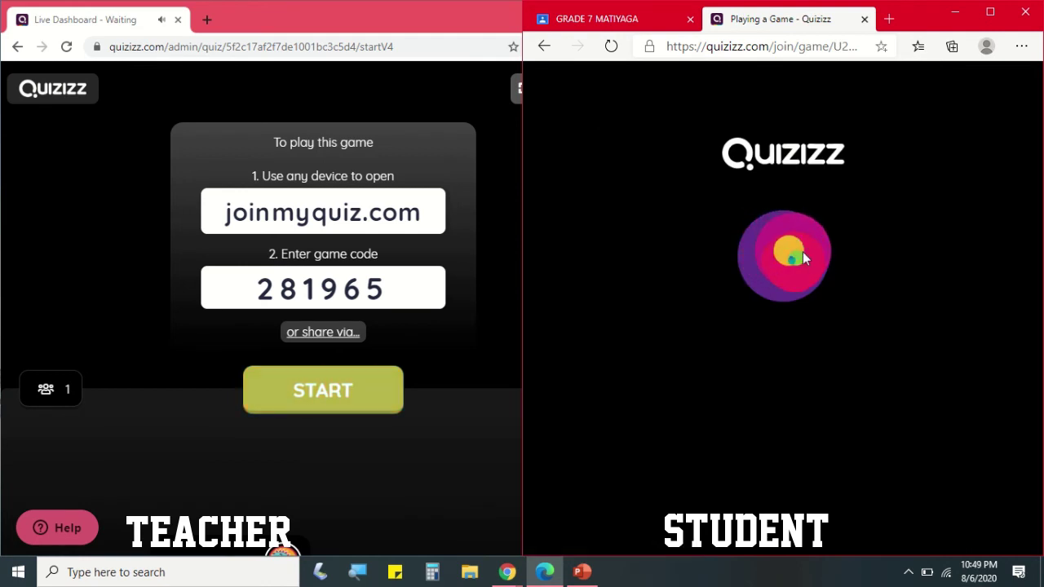
- Check the joined player card and start the game from the teacher dashboard
scroll(457, 177, "down", 1)
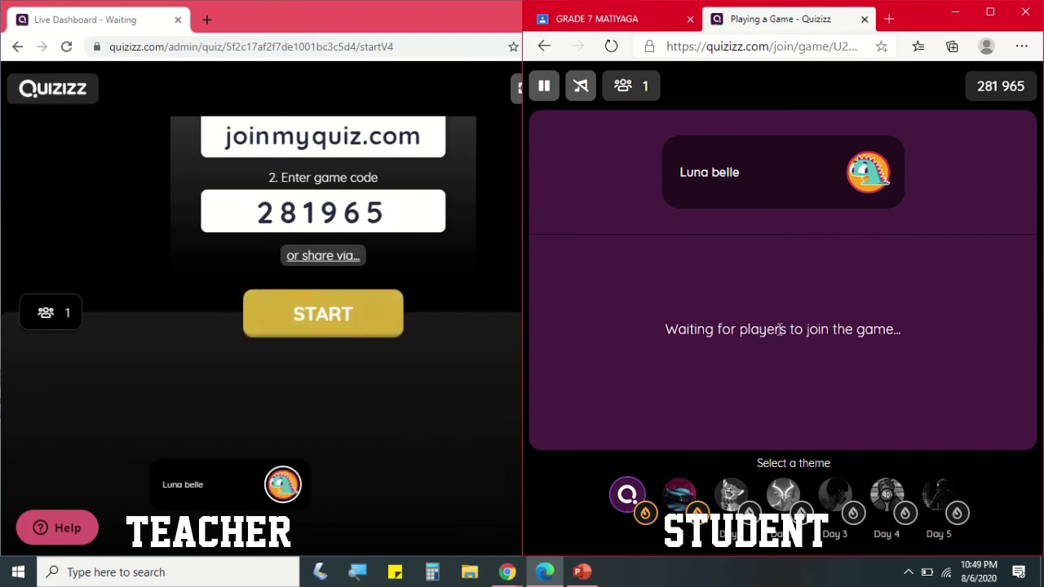
left_click(322, 318)
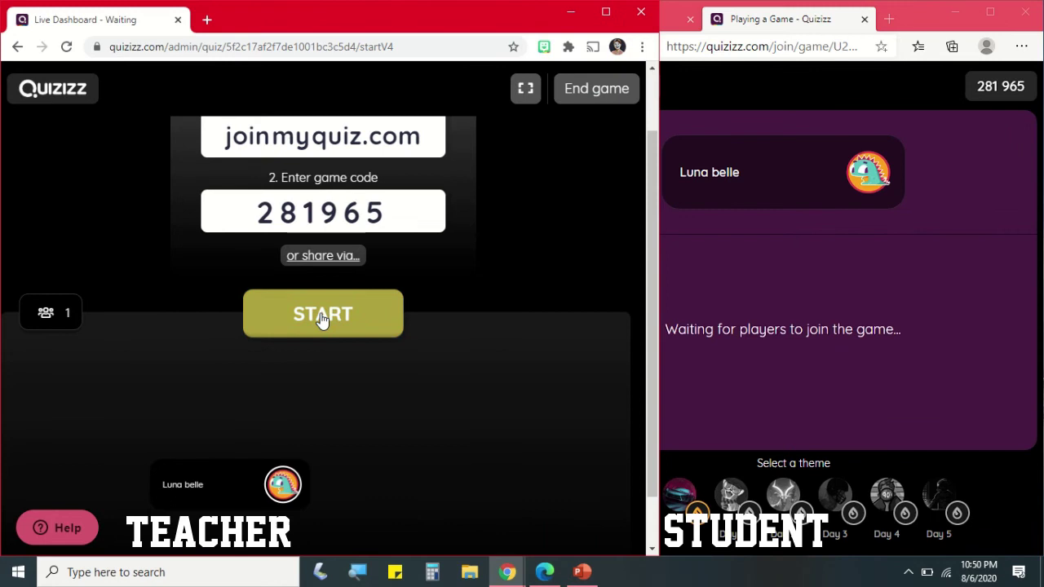
left_click(322, 318)
- Answer 90 for 10x9, tick 2 as an even number and submit, then answer 100 for 12x5
left_click(926, 24)
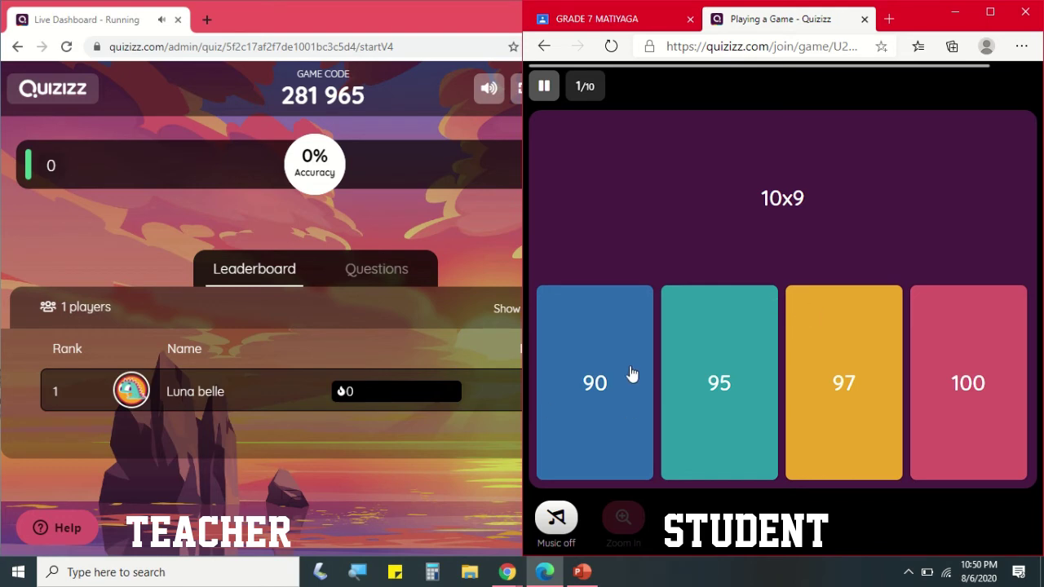
left_click(628, 343)
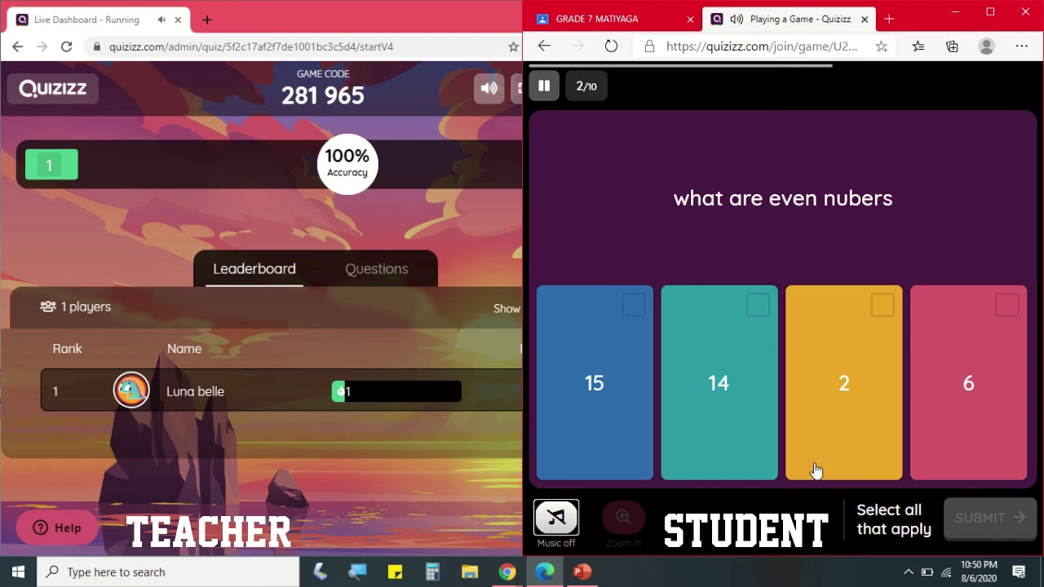
left_click(860, 427)
left_click(974, 518)
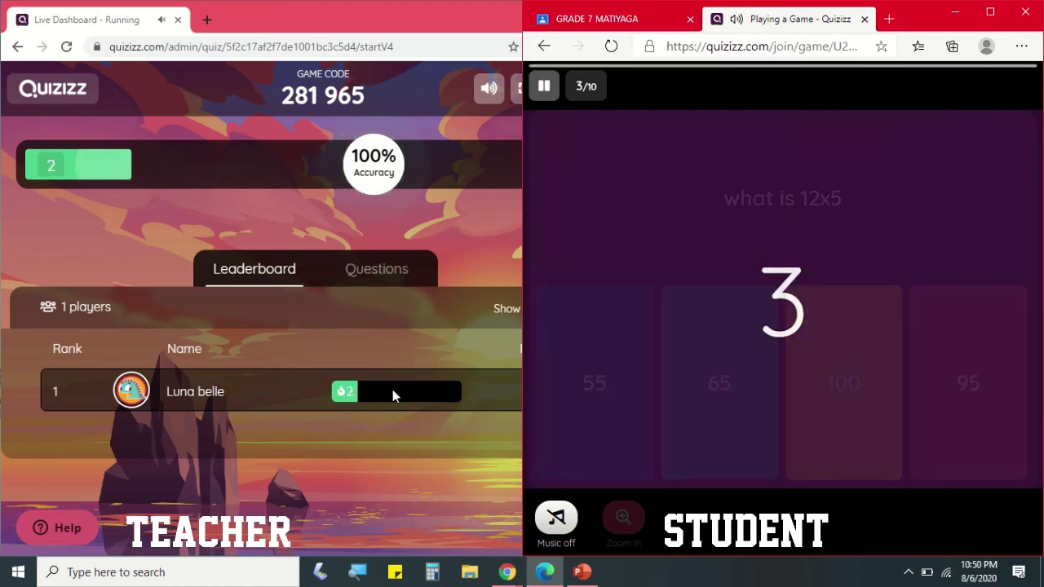
left_click(826, 312)
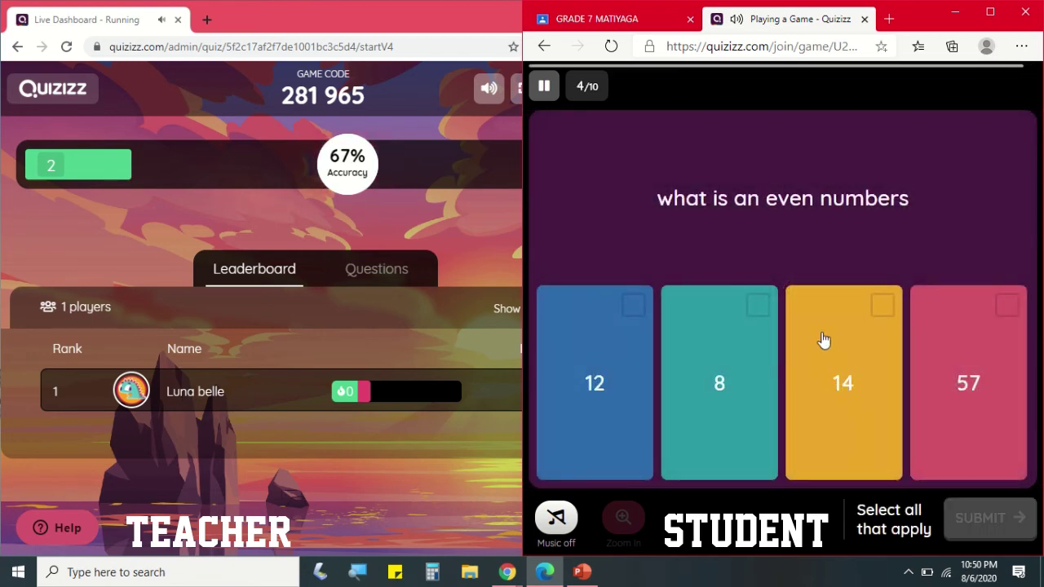
- Answer questions 4–7: submit 57, then pick 600, 50 and 25
left_click(996, 307)
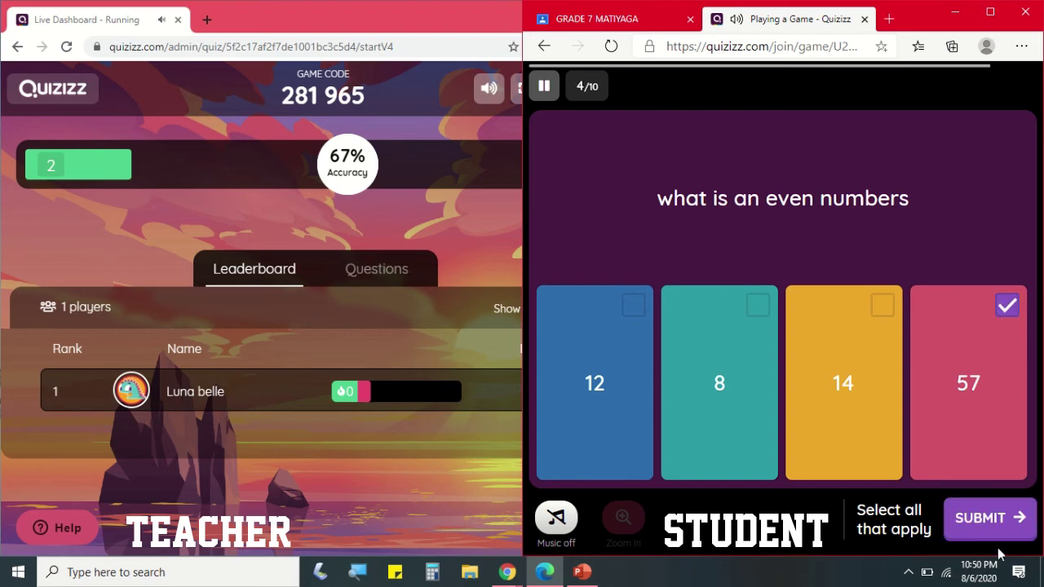
left_click(991, 522)
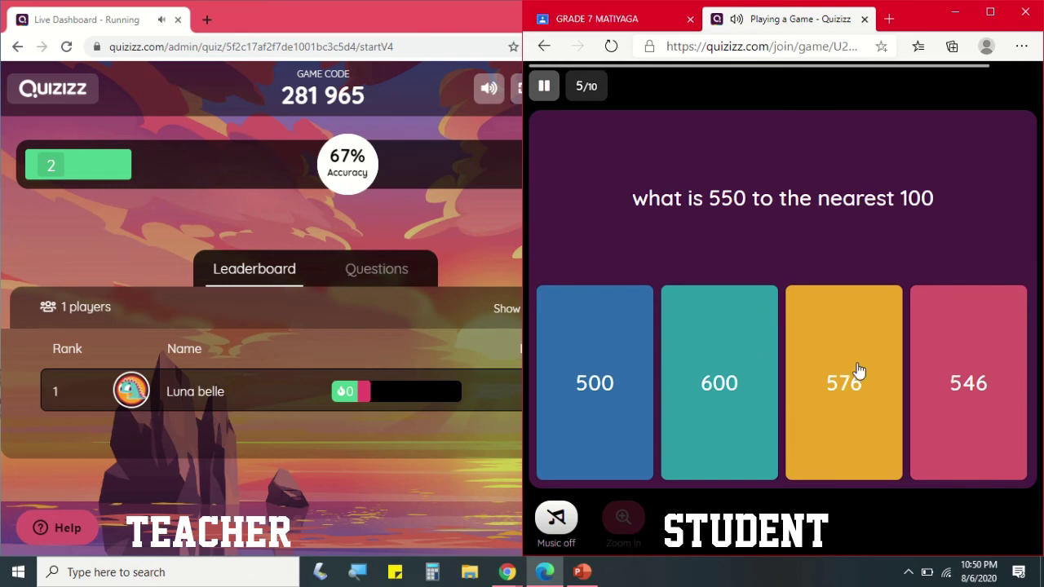
left_click(723, 392)
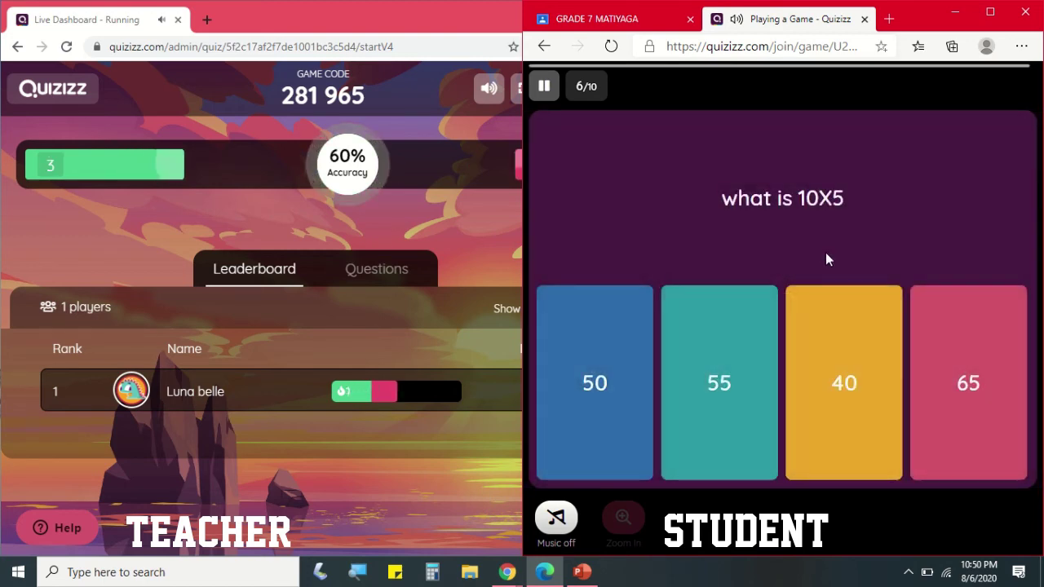
left_click(600, 412)
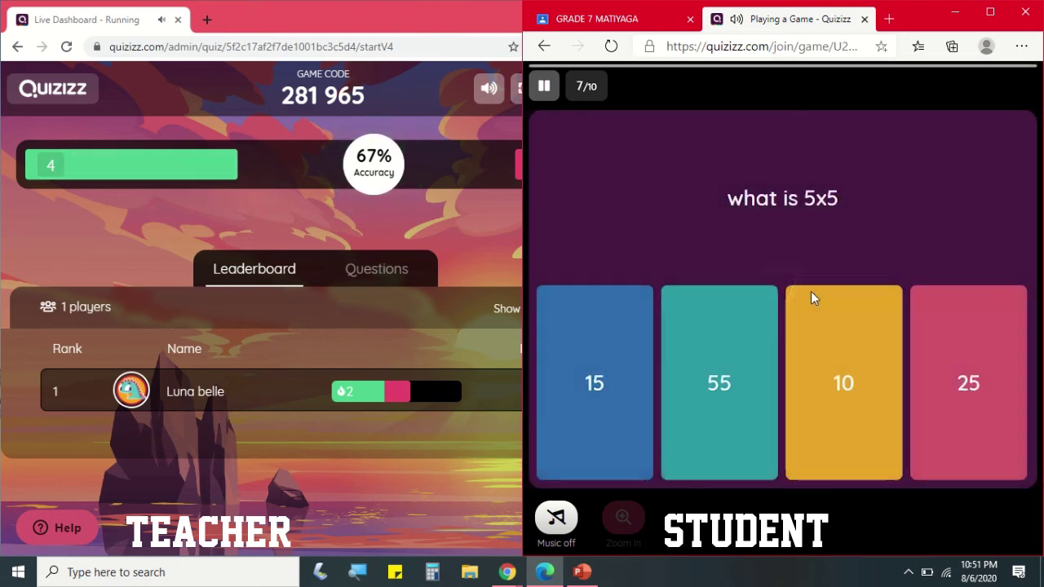
left_click(1007, 361)
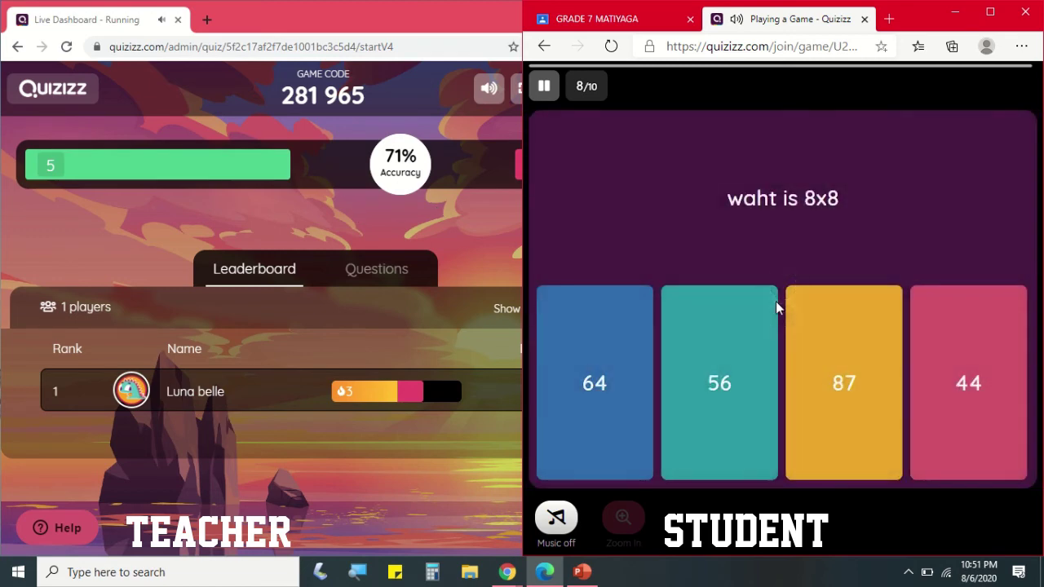
- Answer 44 for 8x8, submit four even numbers, and answer 56 for 12x9
left_click(991, 352)
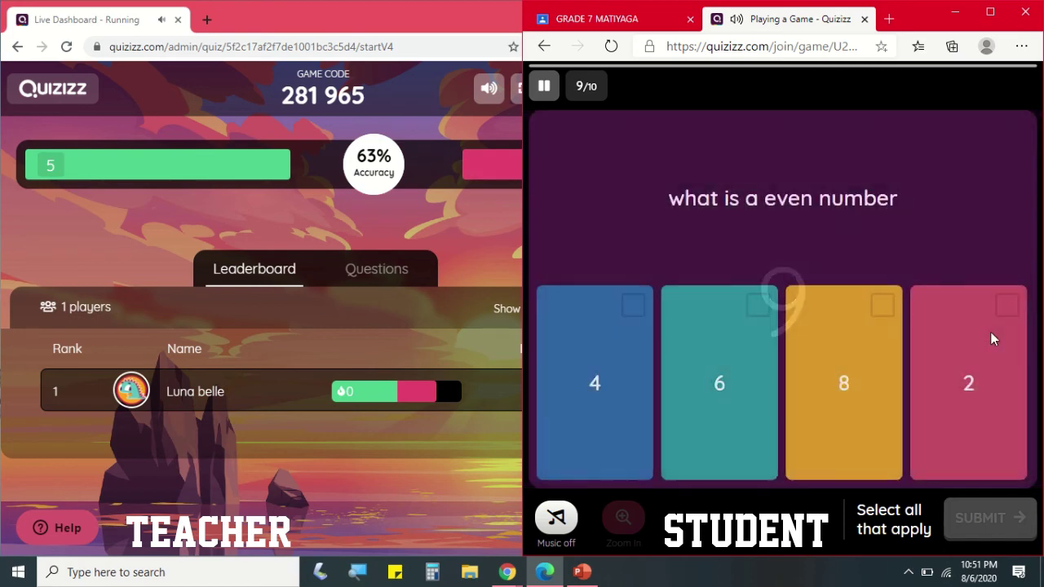
left_click(965, 314)
left_click(800, 338)
left_click(762, 300)
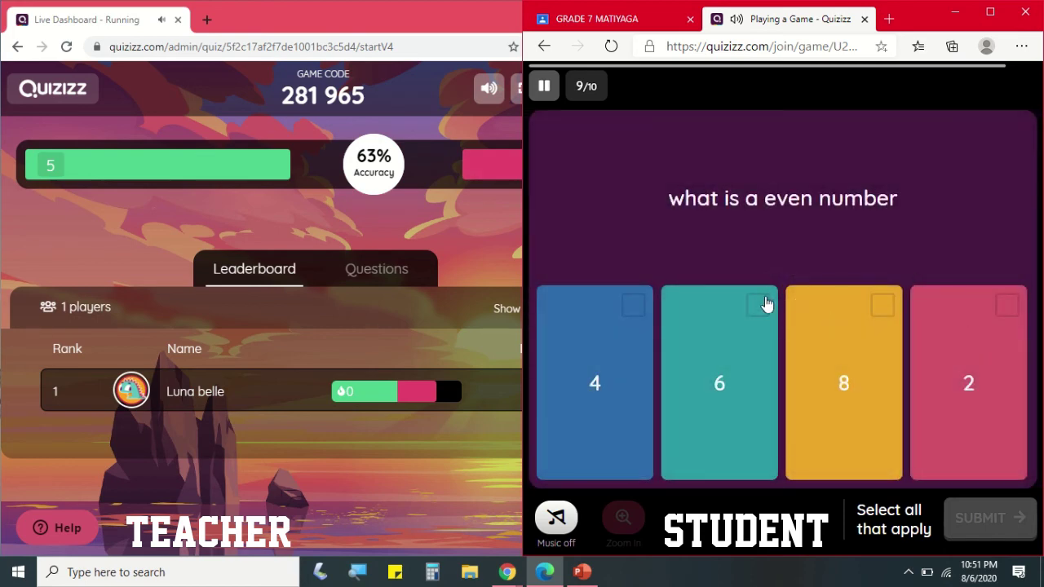
left_click(987, 518)
left_click(841, 396)
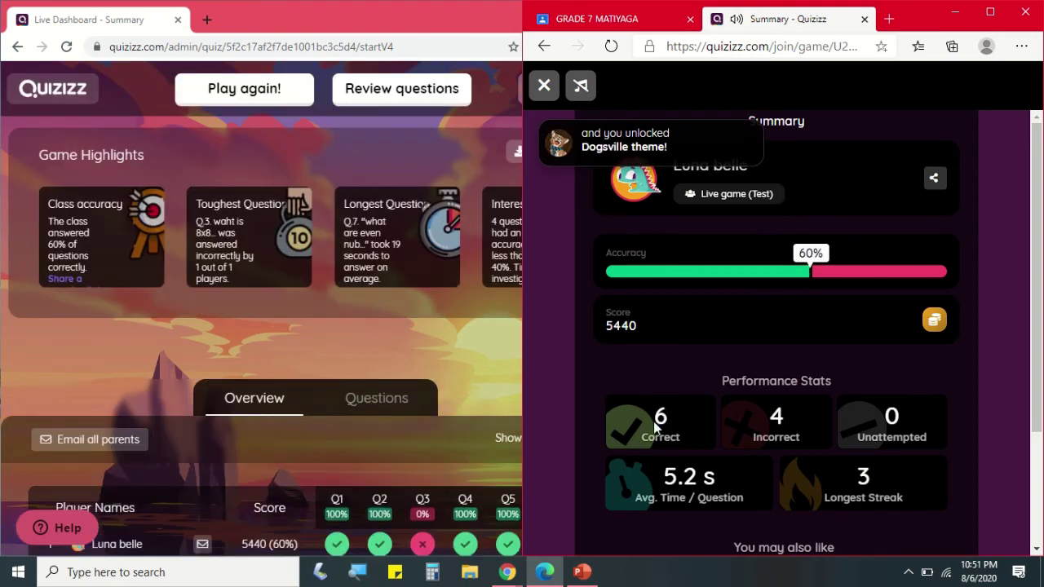
- Review the student summary's 6 correct and 4 incorrect counts
double_click(661, 418)
double_click(786, 425)
left_click(822, 376)
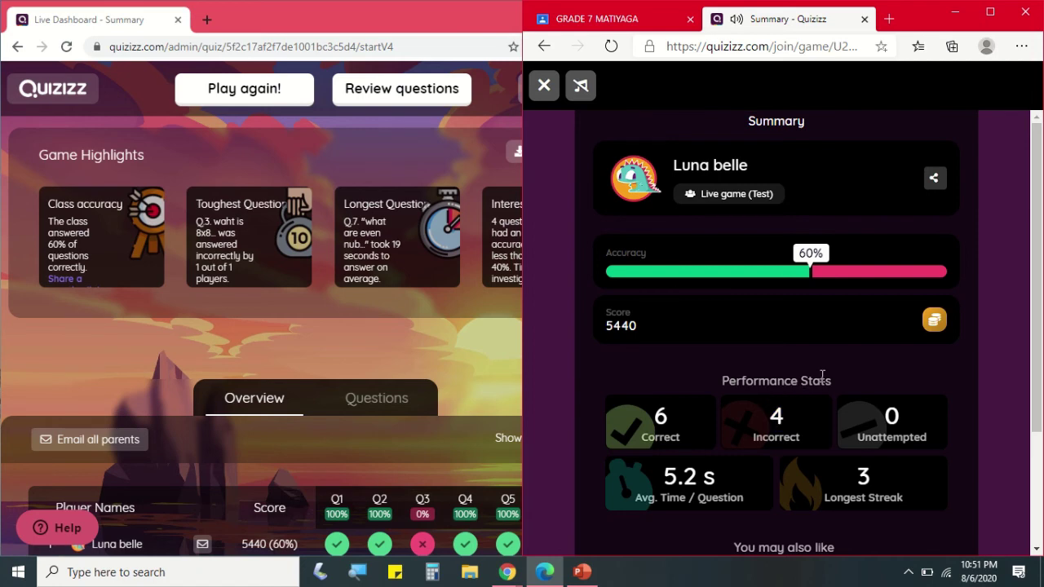
scroll(821, 377, "down", 2)
scroll(853, 432, "up", 3)
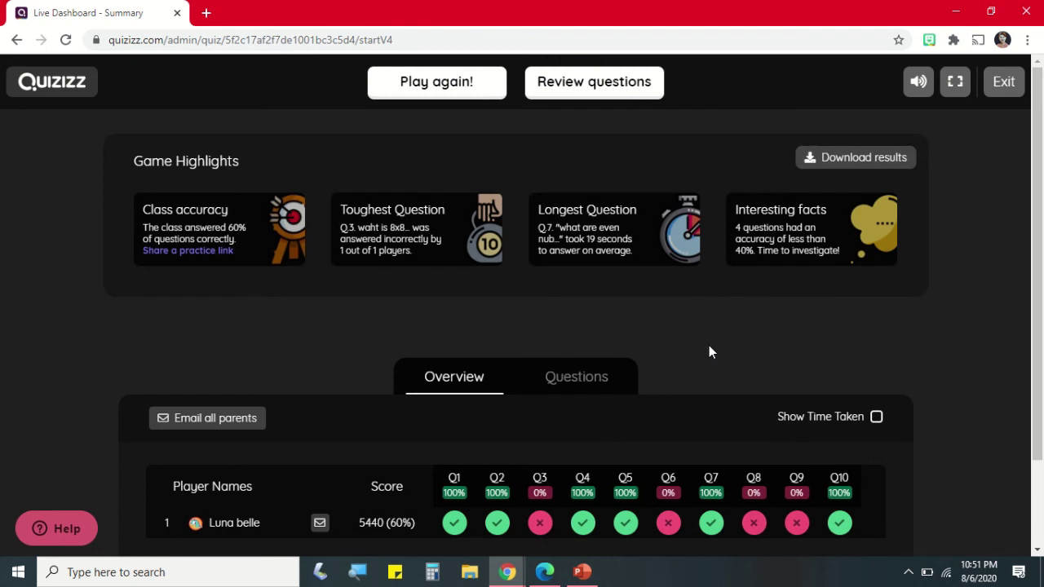
scroll(709, 352, "down", 2)
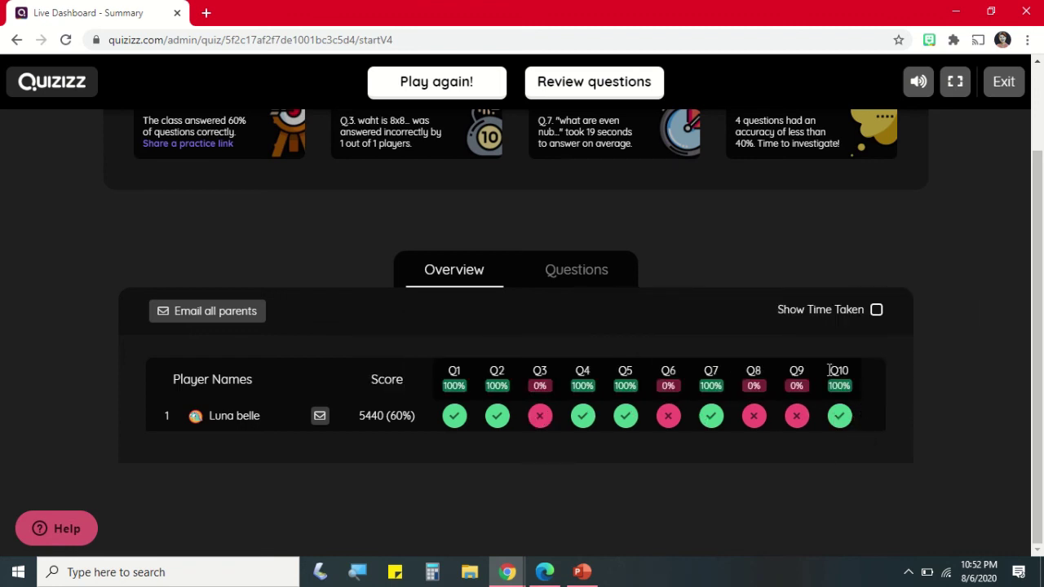
left_click(591, 276)
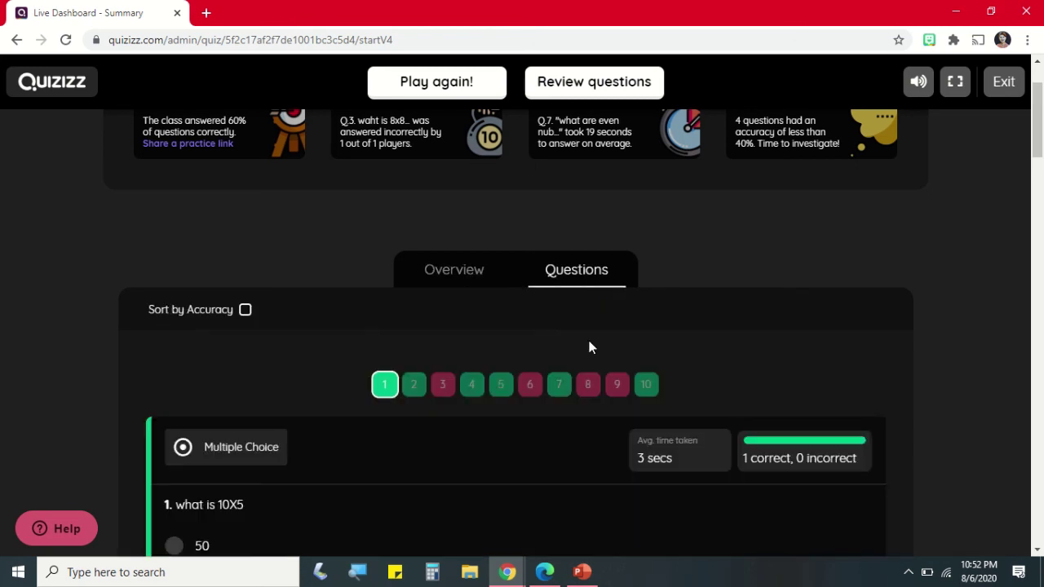
scroll(596, 407, "down", 4)
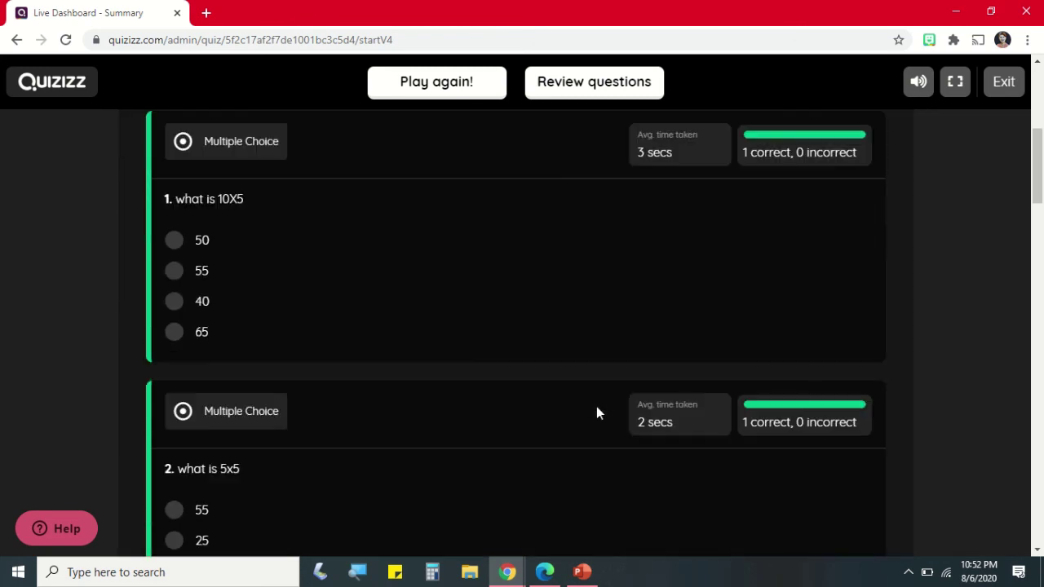
scroll(596, 407, "down", 6)
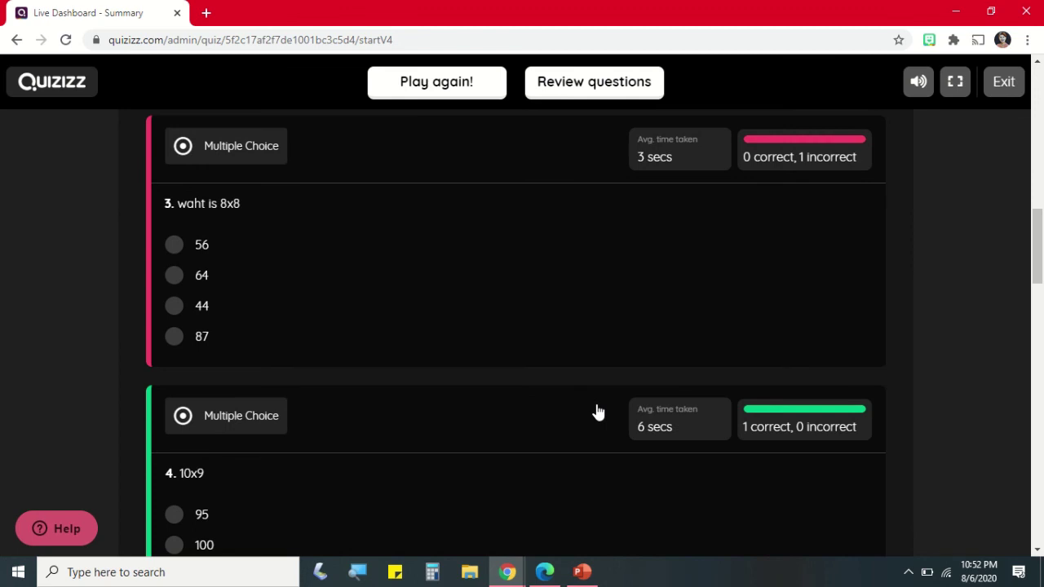
scroll(596, 412, "down", 5)
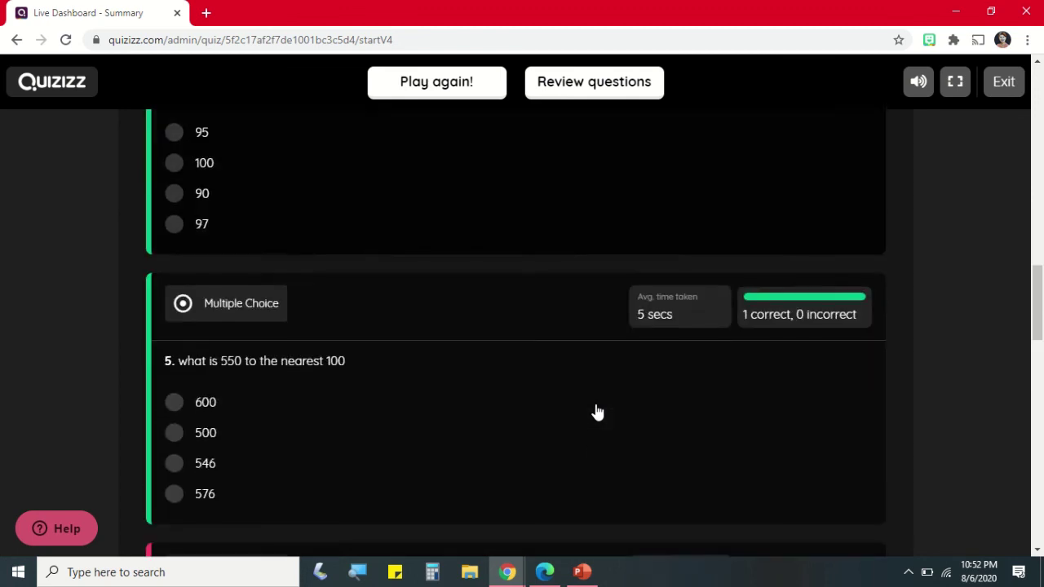
scroll(596, 412, "up", 15)
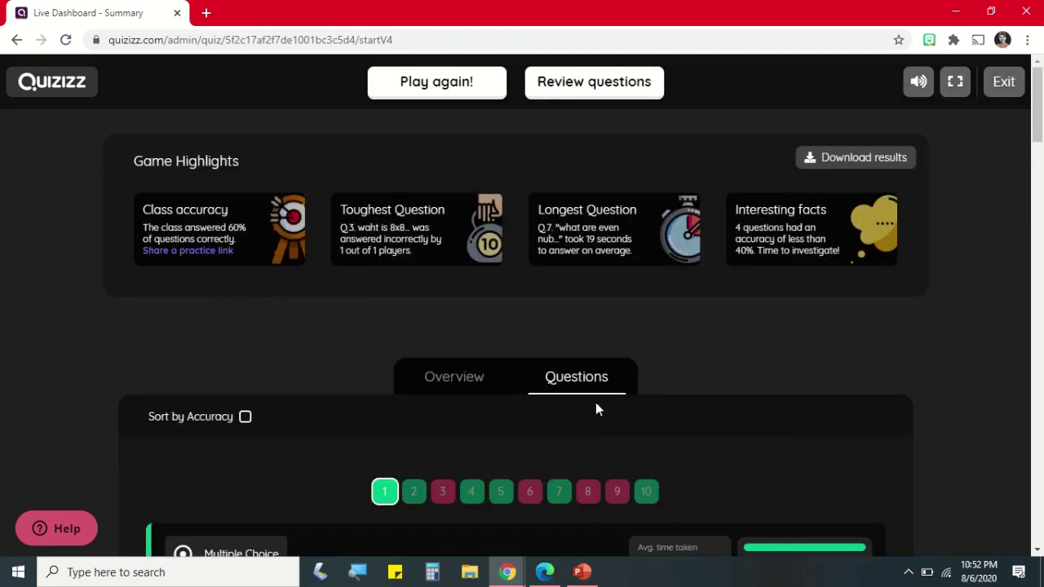
- Download the results spreadsheet, enable editing in Excel, and select the Total correct cell B18
left_click(496, 393)
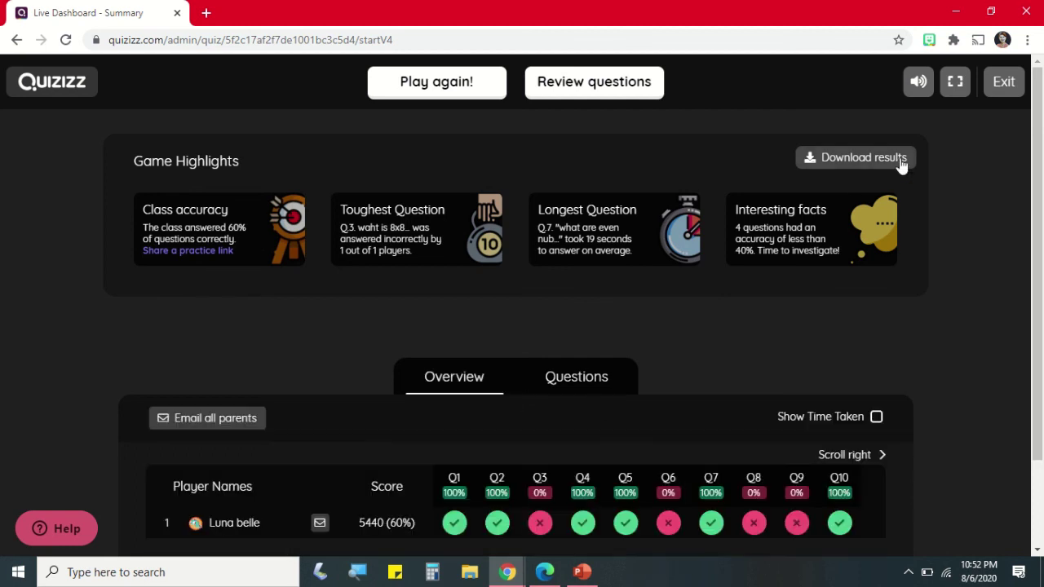
left_click(849, 162)
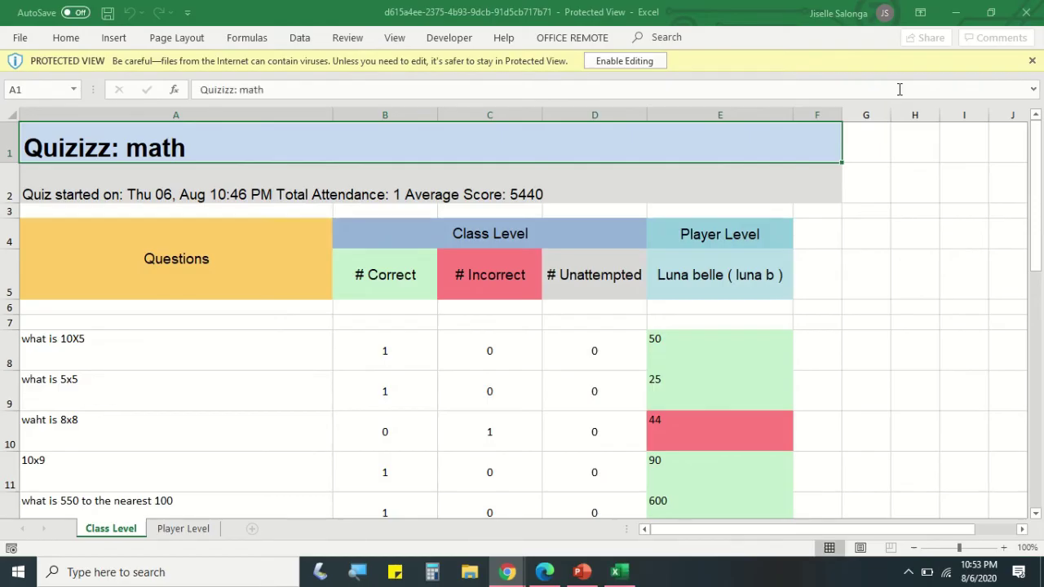
left_click(647, 64)
scroll(830, 293, "down", 1)
scroll(835, 291, "up", 1)
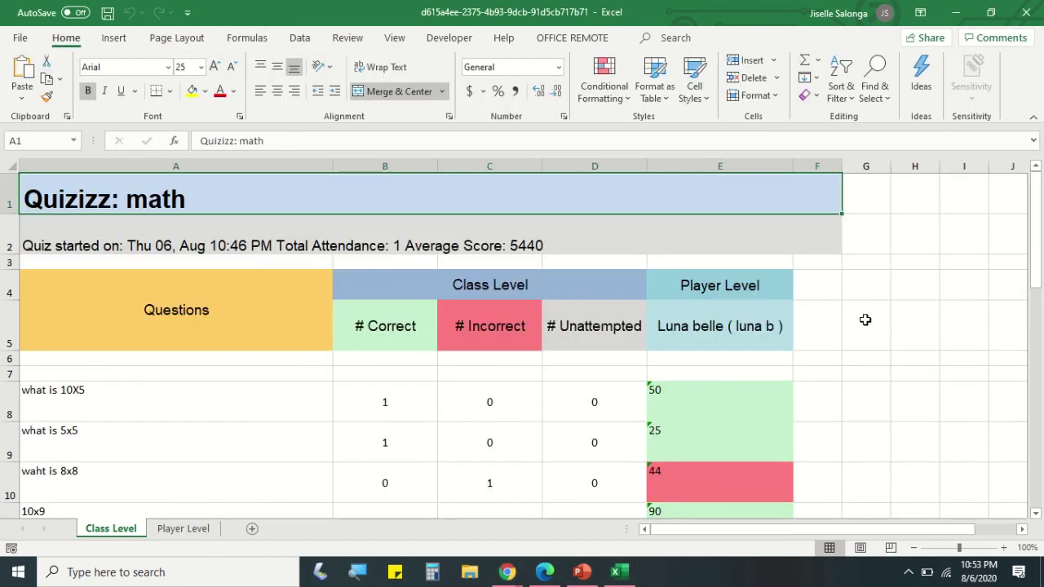
scroll(763, 321, "down", 4)
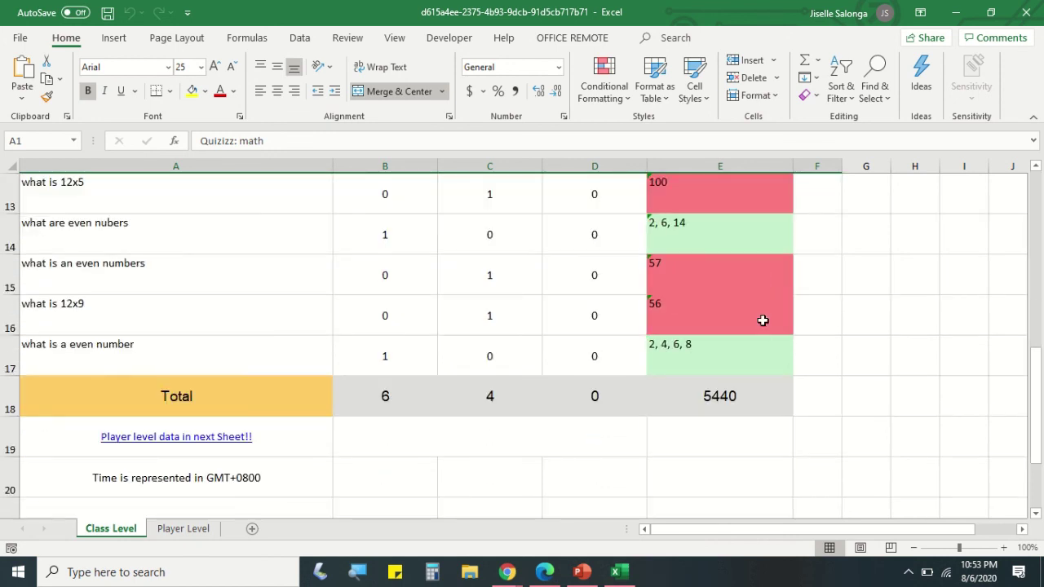
scroll(763, 321, "up", 1)
scroll(763, 320, "down", 1)
left_click(383, 393)
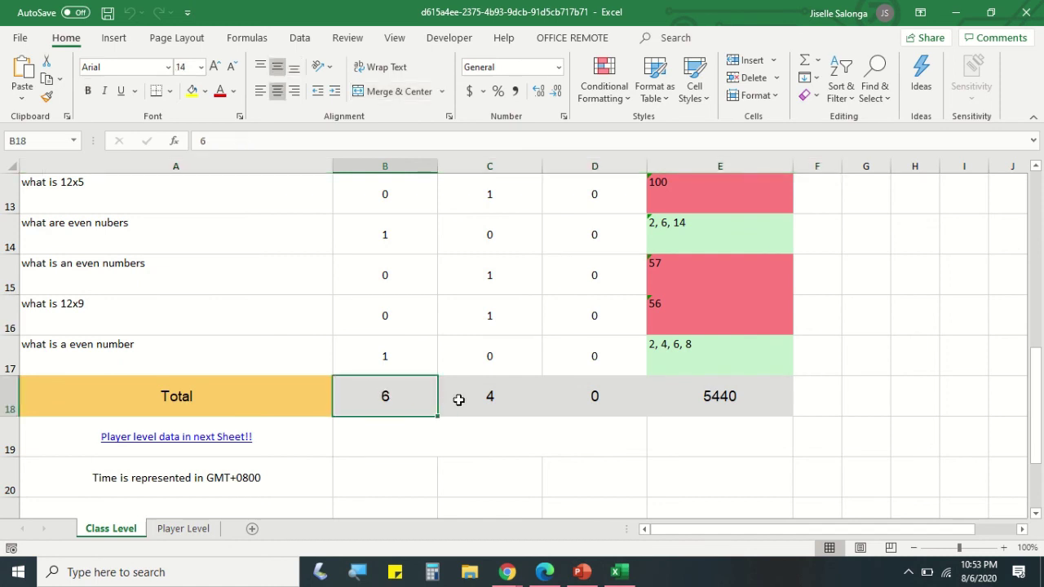
left_click(507, 572)
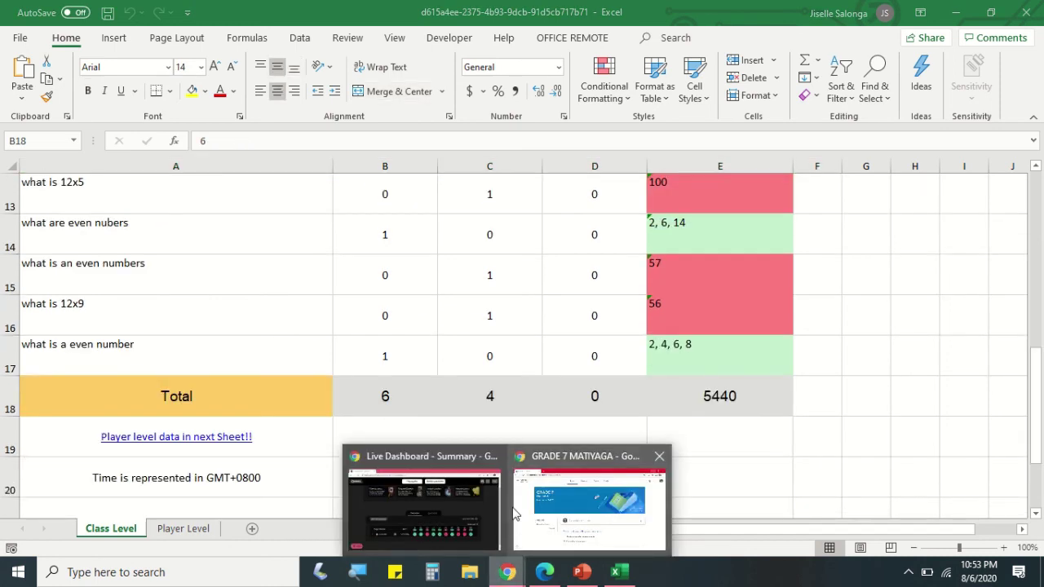
- Bring the Live Dashboard - Summary window back to the front
left_click(488, 516)
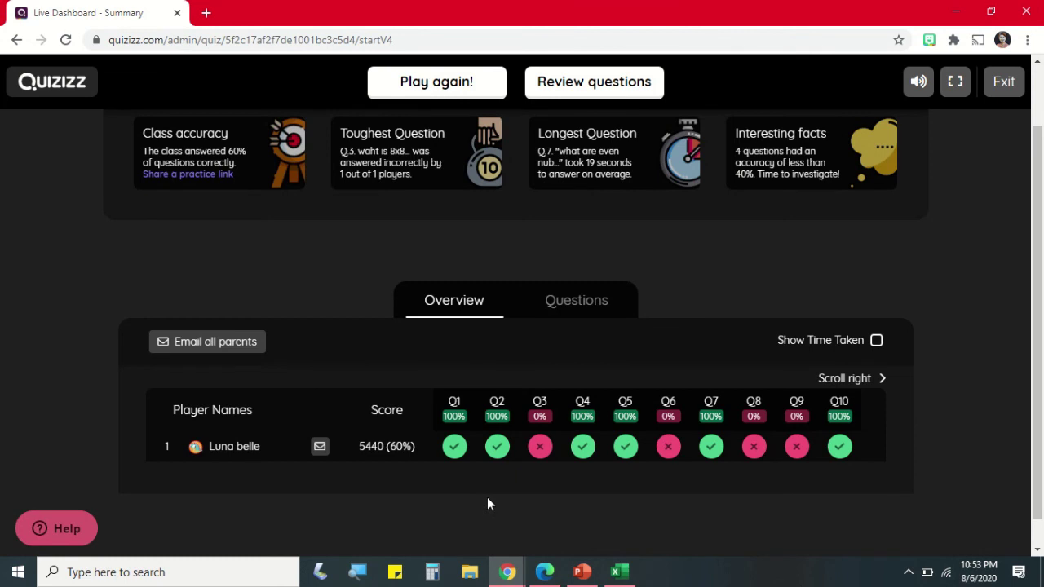